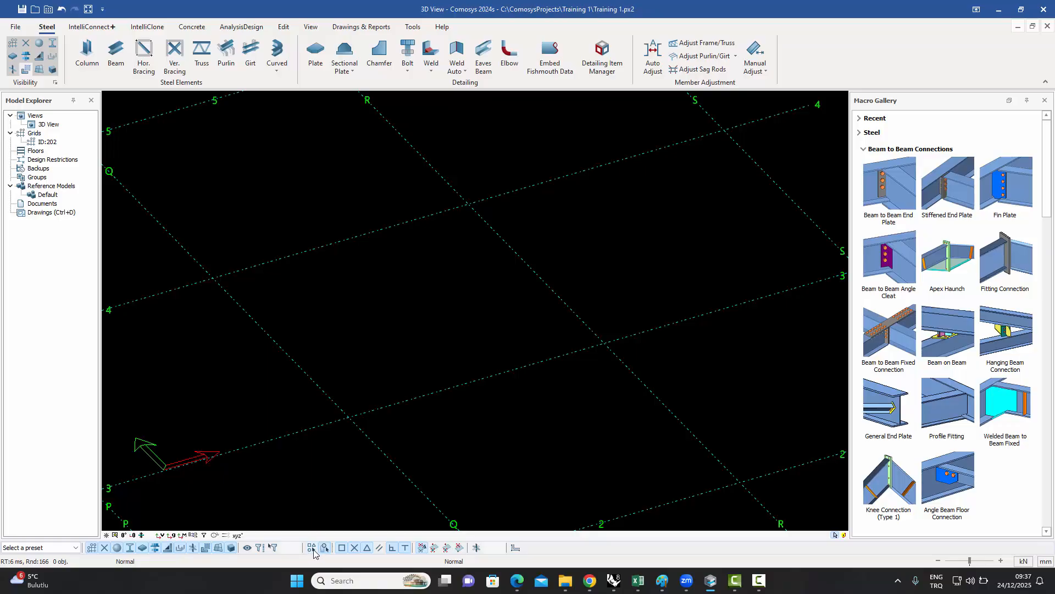
Review the calculation methods, projection and geometry options in the Auto Snap Settings, leaving them as they are.
left_click(311, 548)
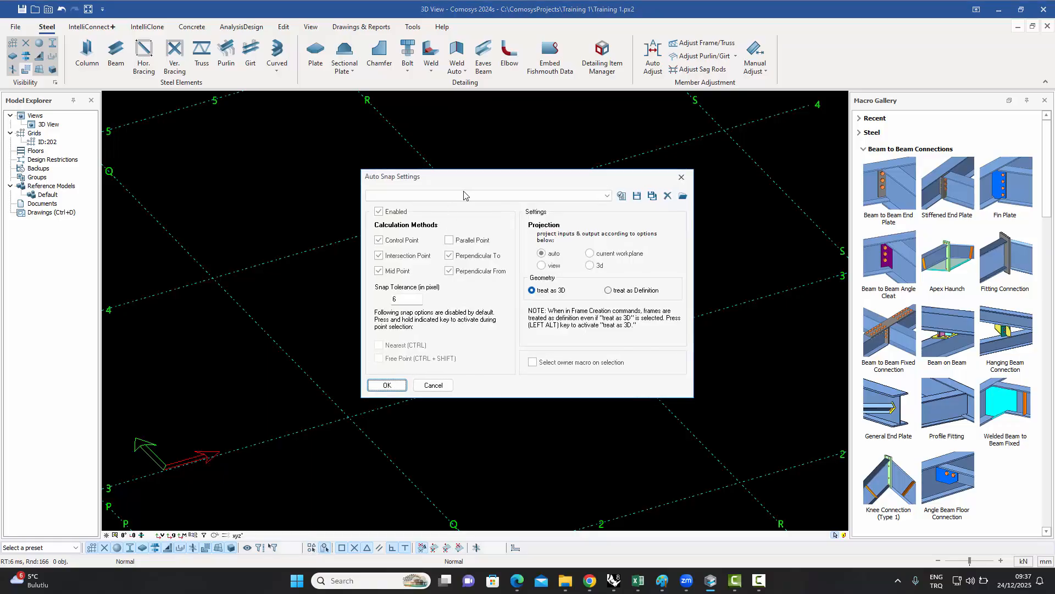
left_click_drag(468, 176, 576, 126)
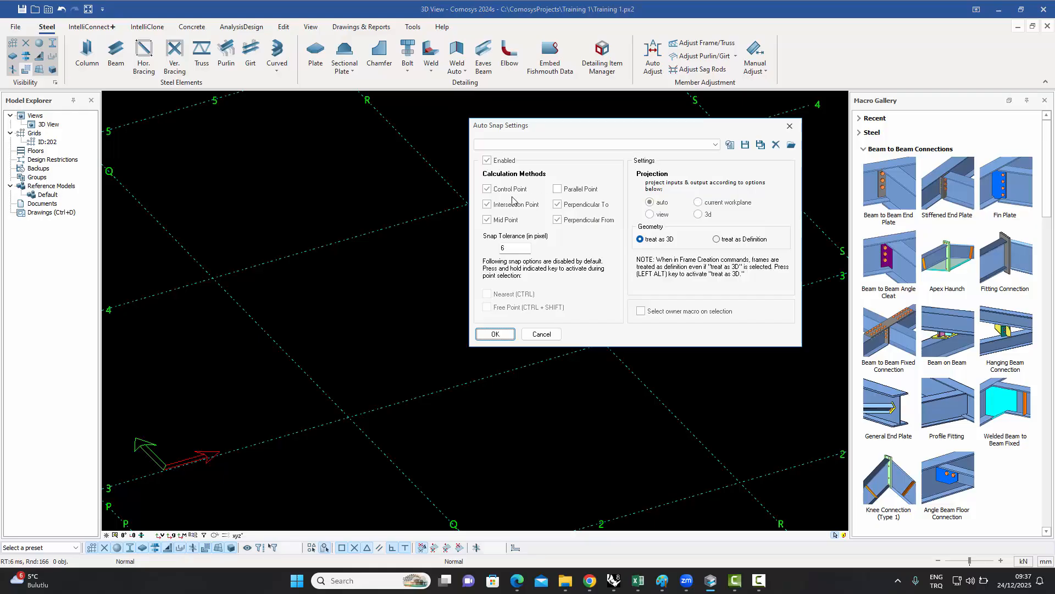
left_click(539, 335)
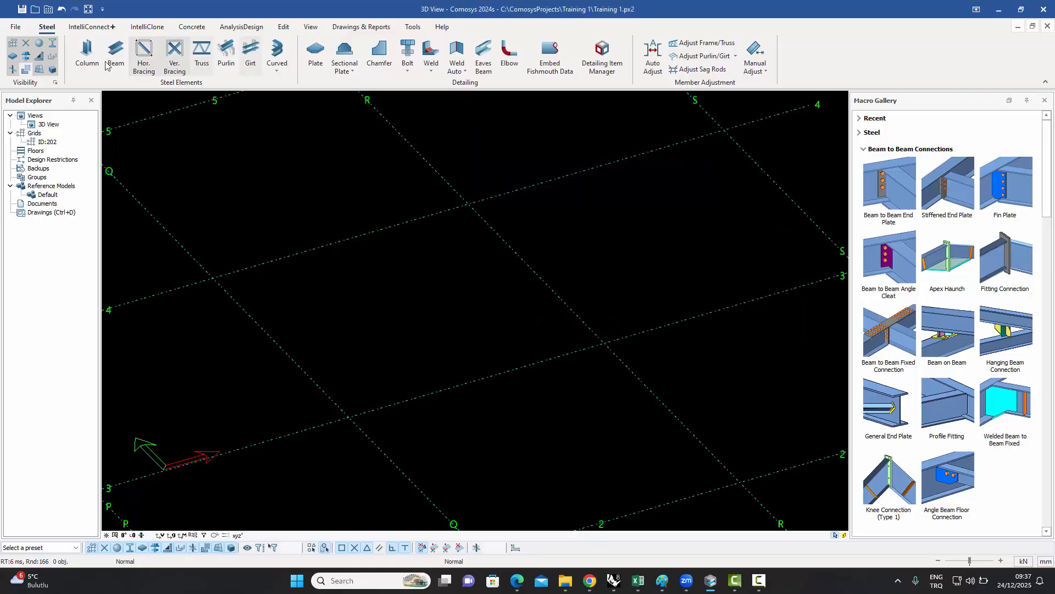
Place a steel column at the intersection of grid lines Q and 3.
left_click(86, 57)
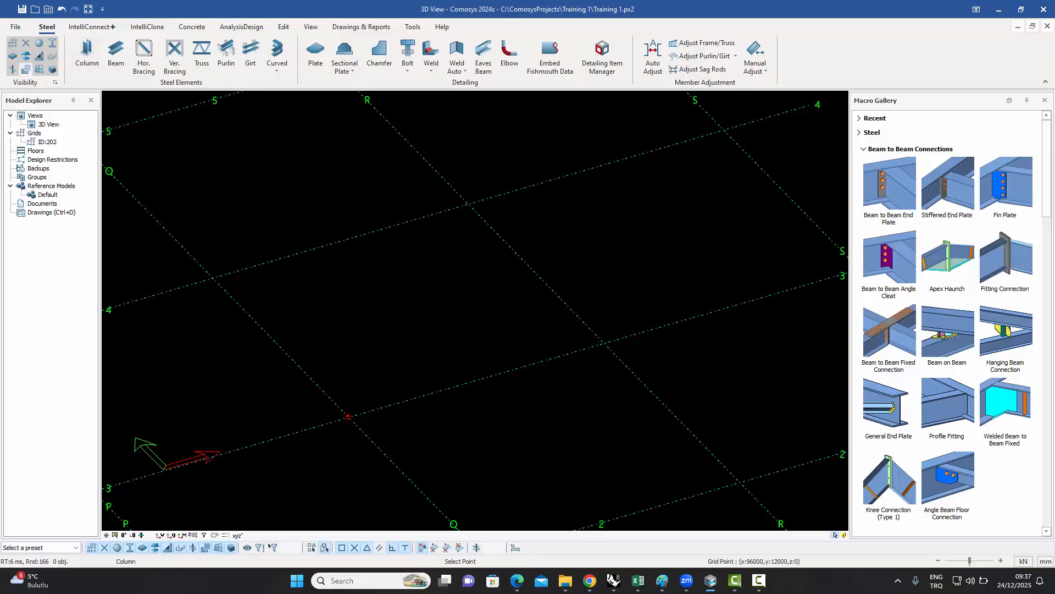
right_click(403, 288)
left_click(419, 294)
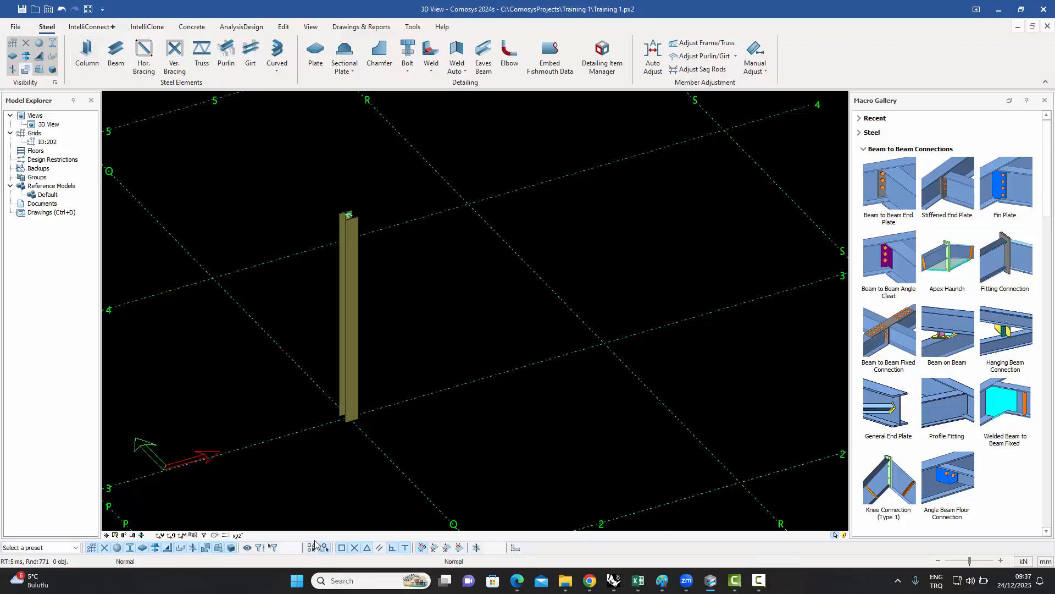
Examine the corner points at the column's upper end and check the Control Point option in the Auto Snap Settings.
left_click(312, 547)
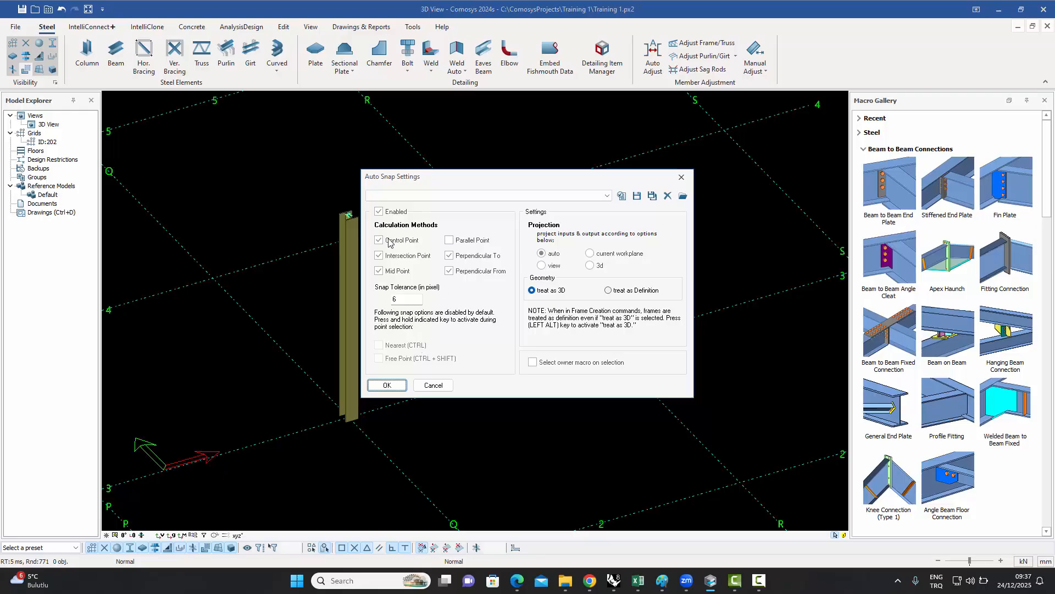
left_click(681, 178)
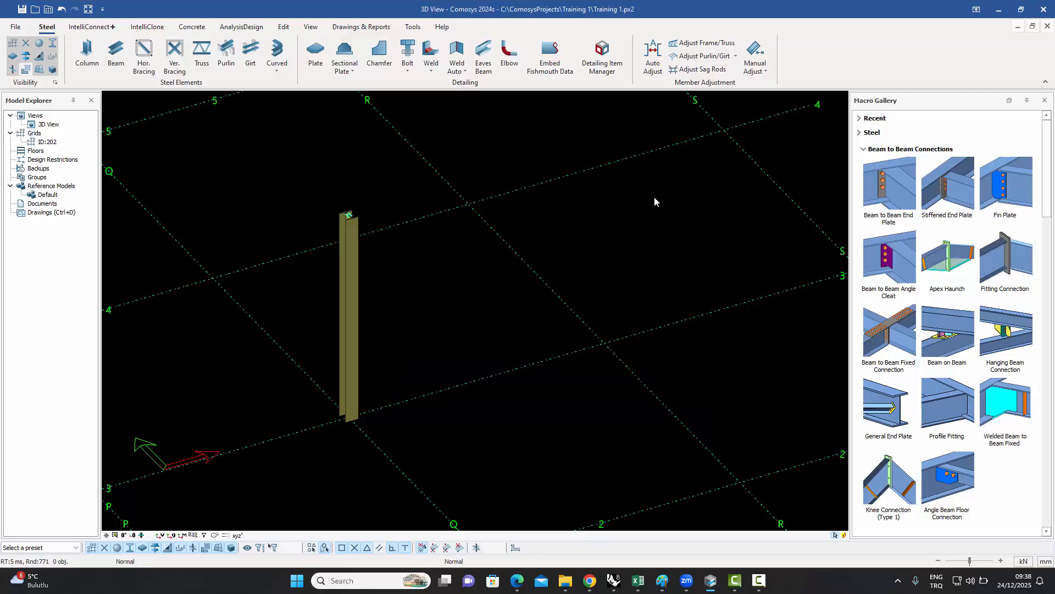
scroll(379, 230, "up", 6)
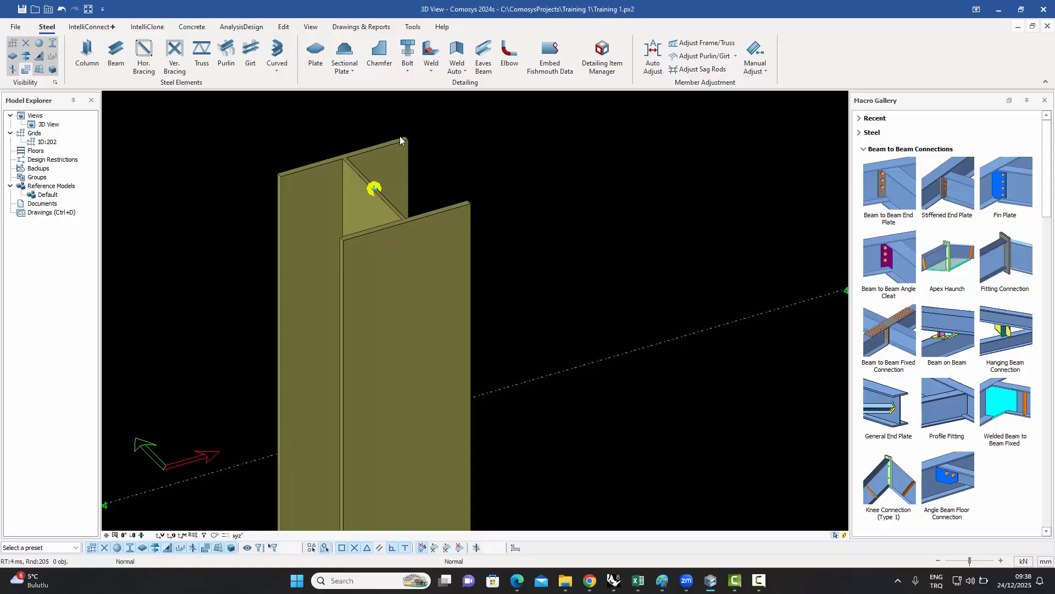
left_click(312, 547)
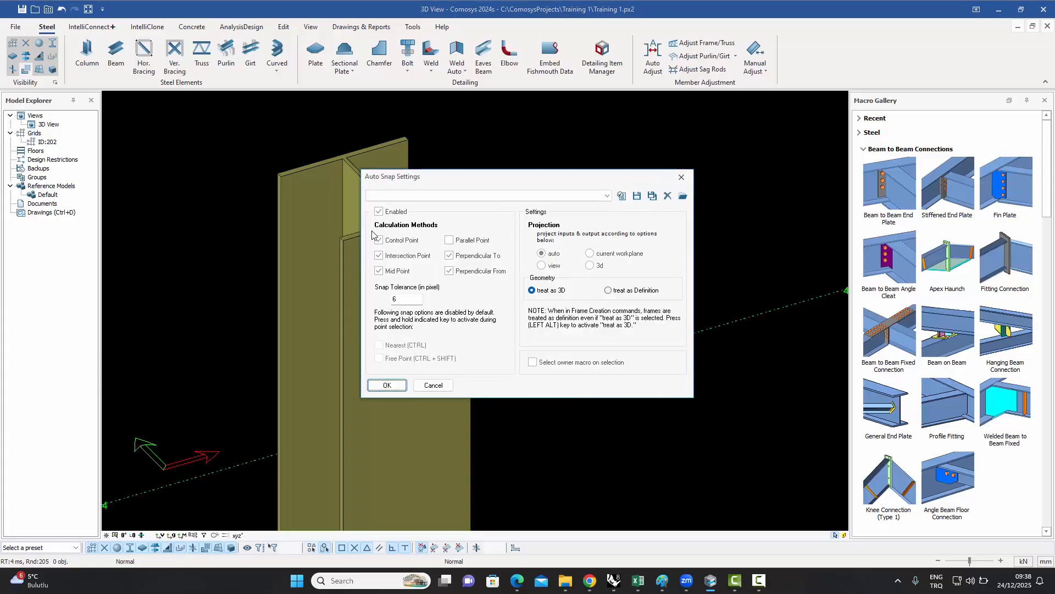
left_click(440, 389)
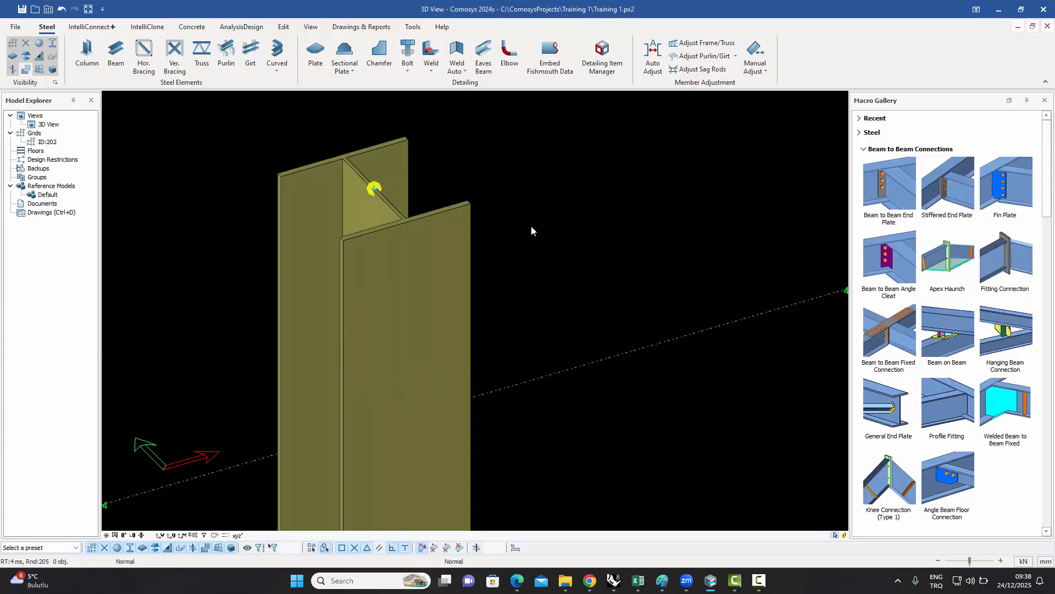
Create a plate over the column's upper end by snapping to the four outer flange corners.
left_click(314, 54)
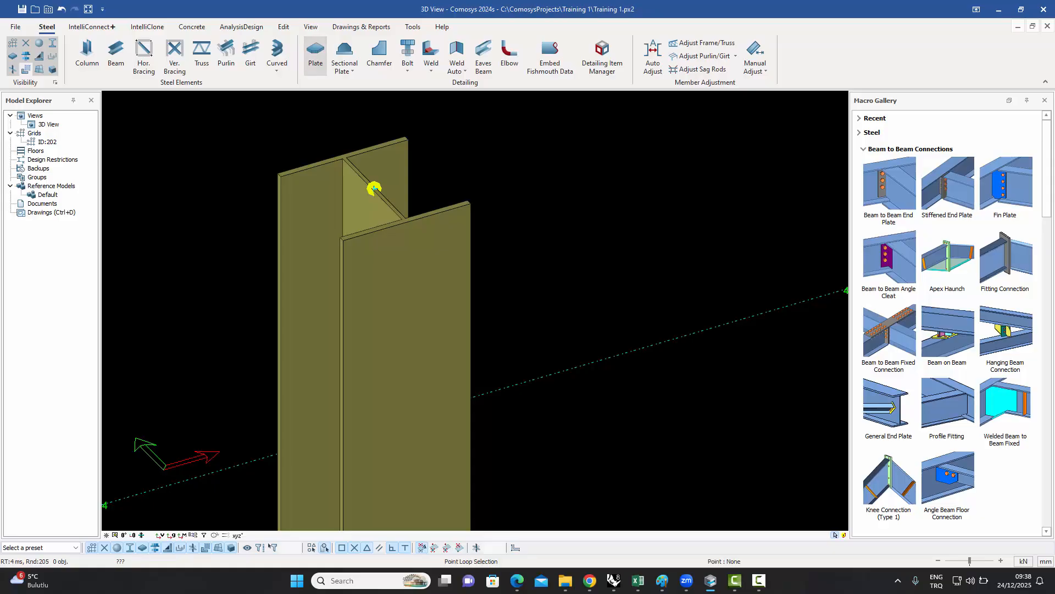
left_click(278, 193)
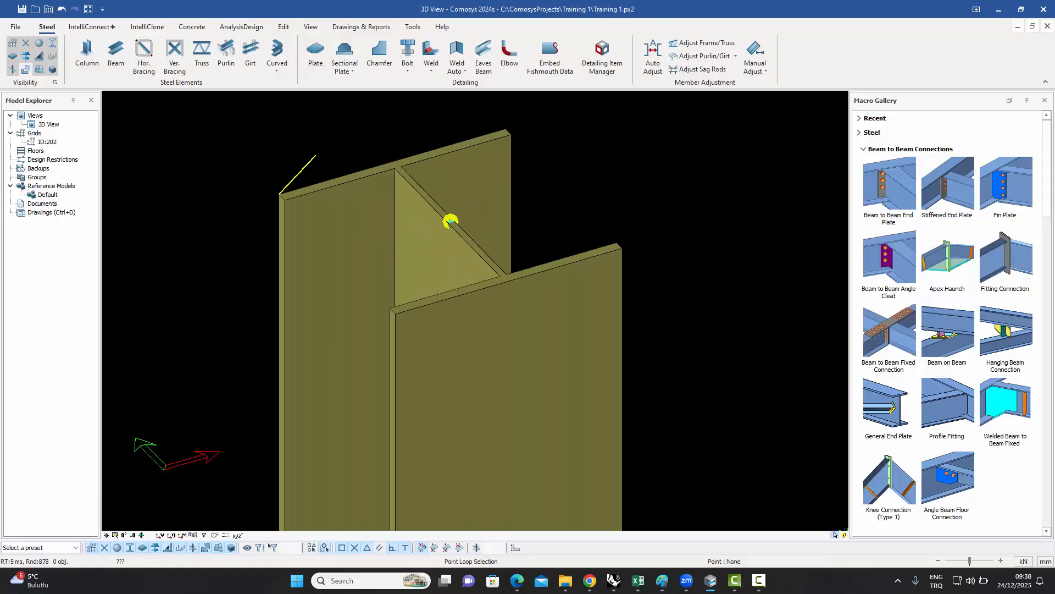
left_click(505, 132)
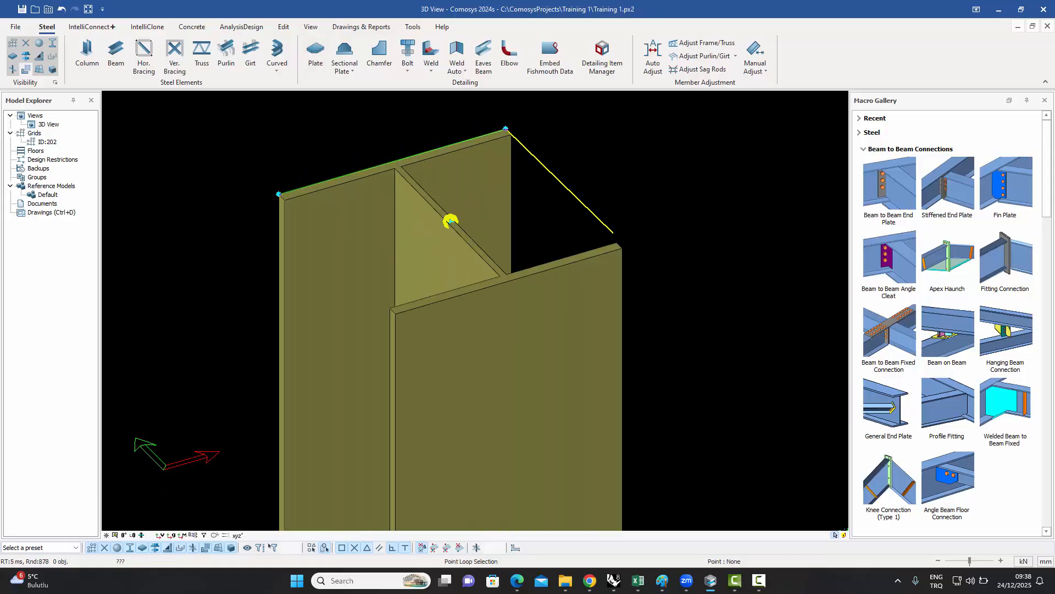
left_click(617, 244)
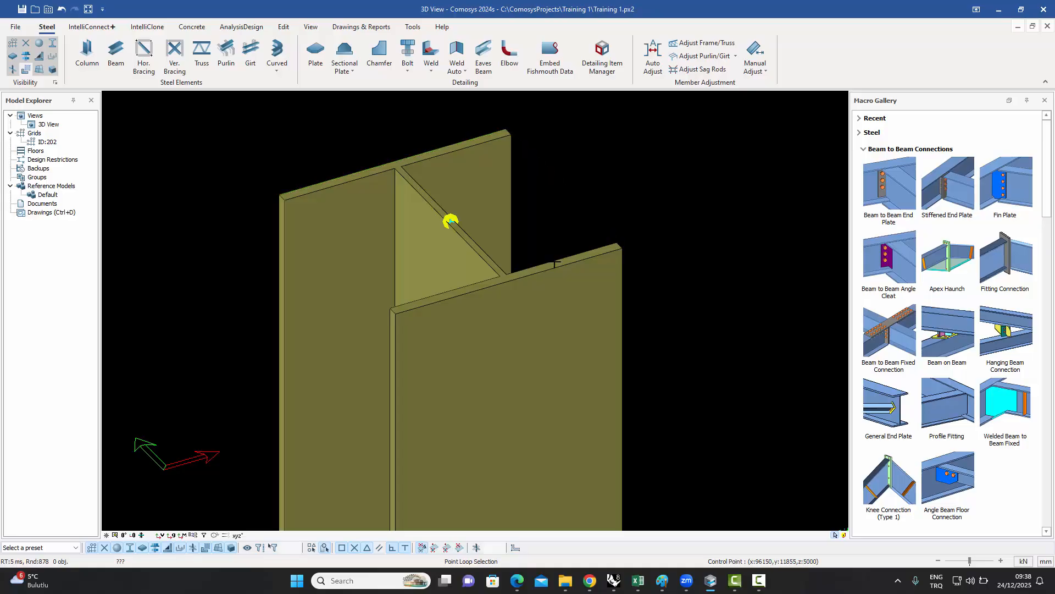
left_click(395, 314)
left_click(280, 195)
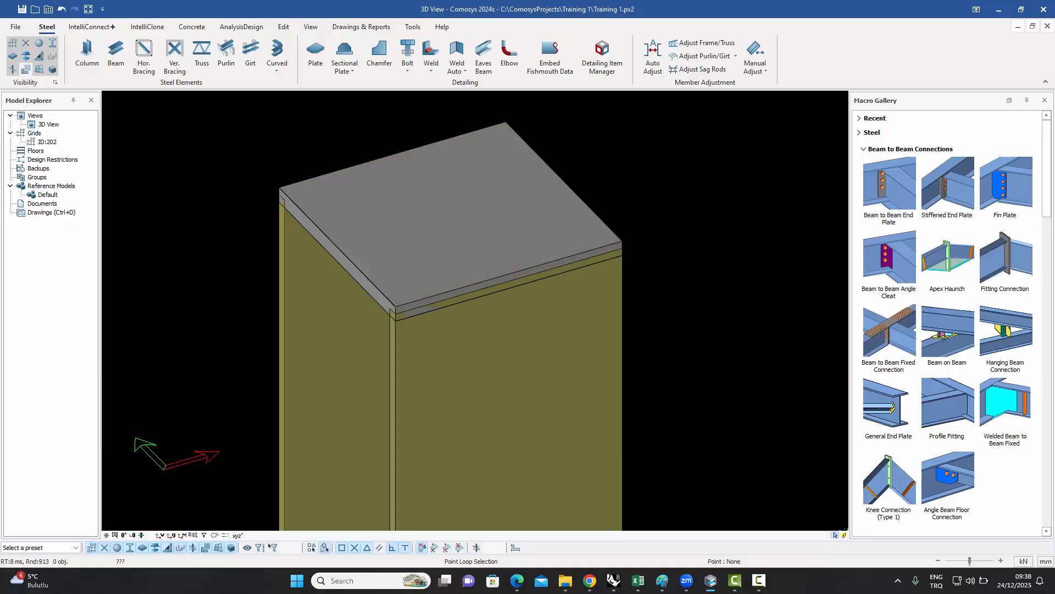
Shift the cap plate so its underside rests on the column's upper end.
left_click(332, 222)
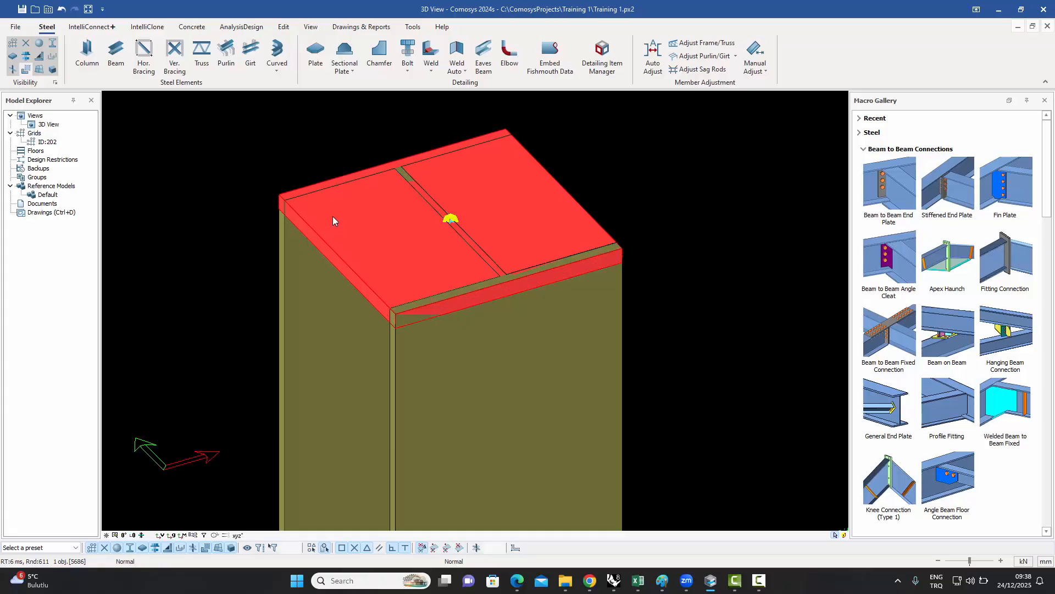
key("space")
left_click(265, 118)
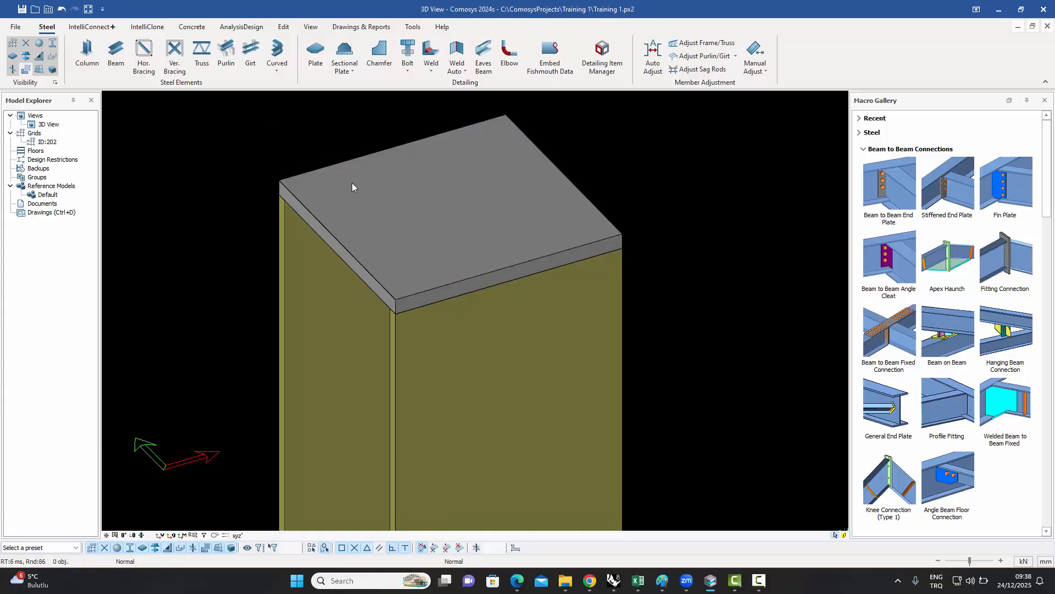
Delete the cap plate from the column.
left_click(352, 182)
key("Delete")
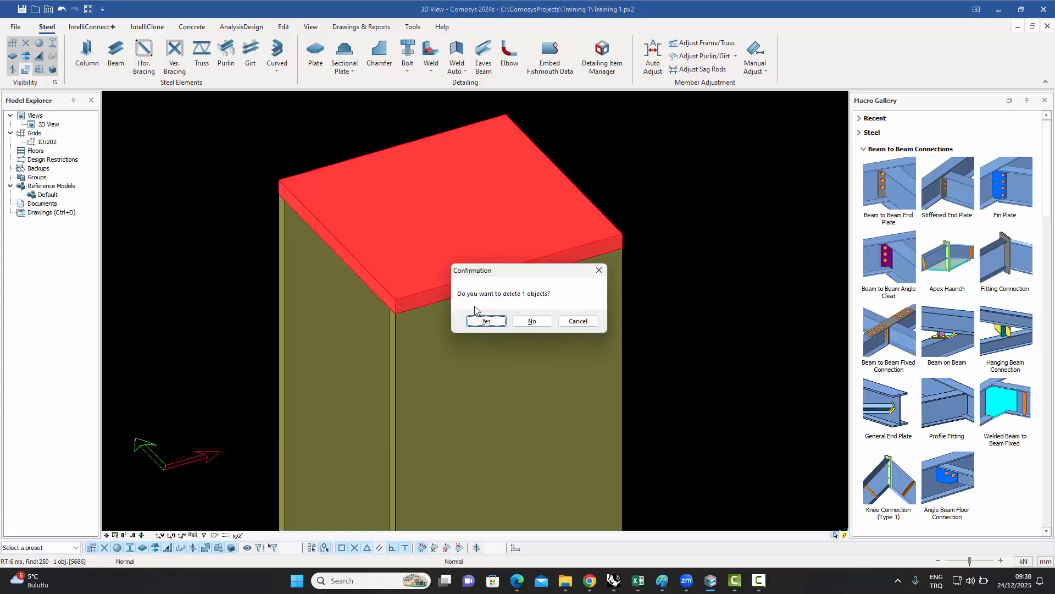
left_click(487, 321)
Check the snap calculation methods in the Auto Snap Settings again without changing them.
scroll(444, 286, "down", 4)
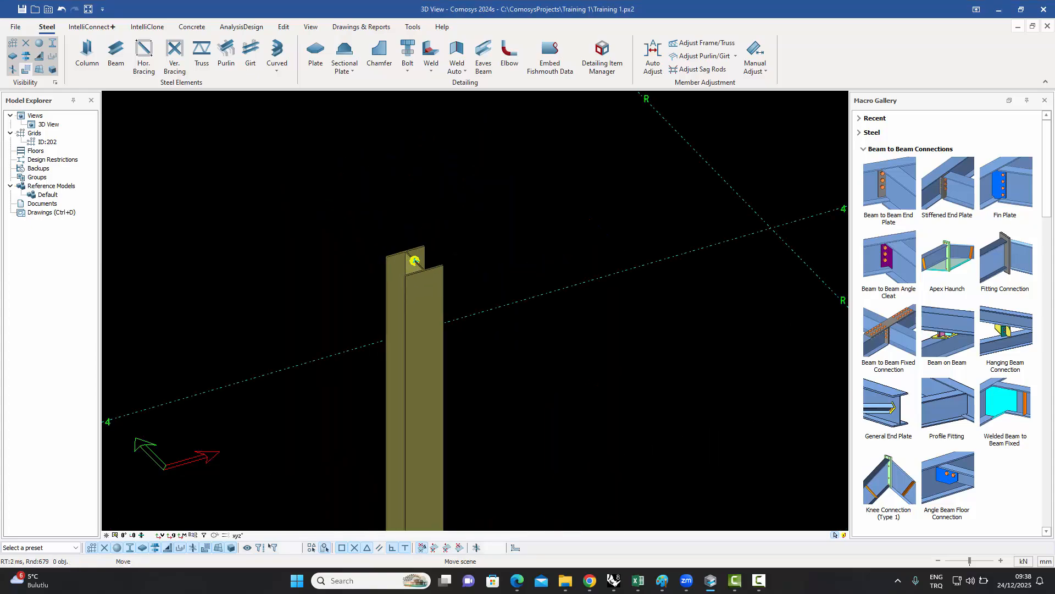
middle_click_drag(548, 405, 477, 336)
left_click(325, 547)
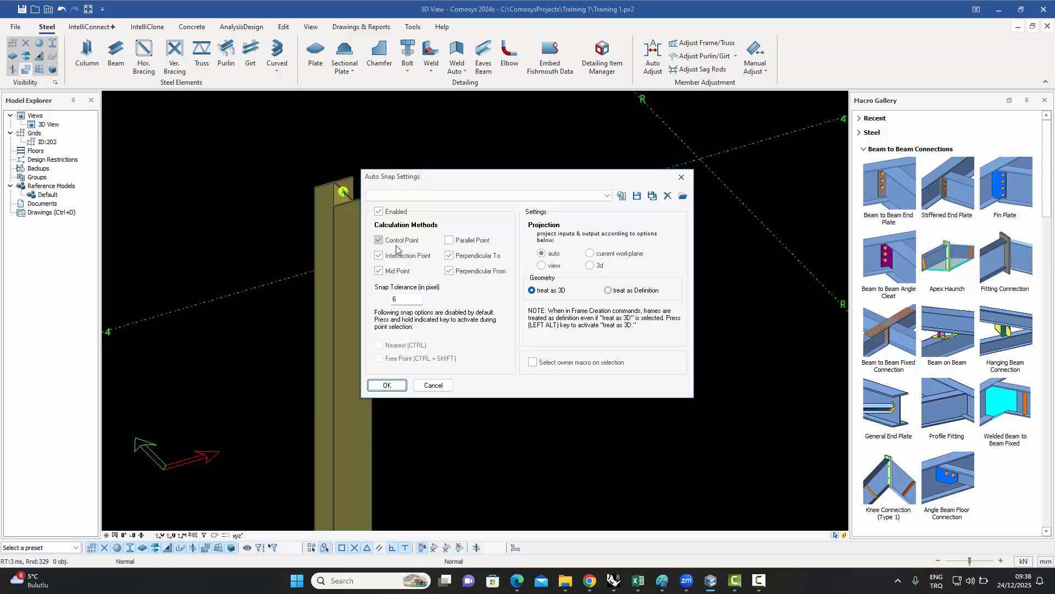
left_click(434, 385)
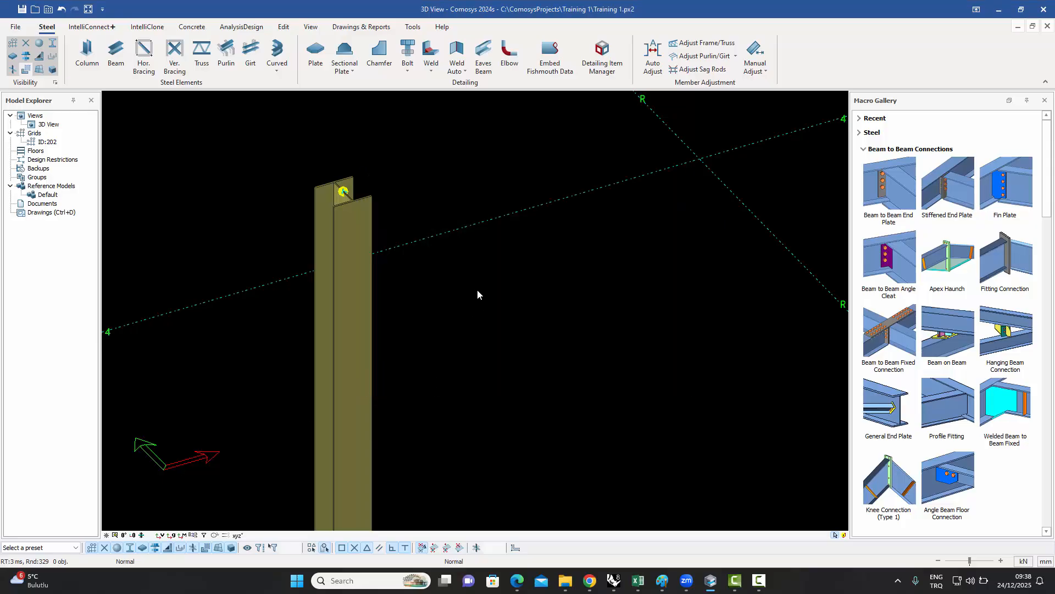
Place a second steel column at the intersection of grid lines R and 3.
scroll(470, 283, "down", 2)
middle_click_drag(486, 309, 386, 252)
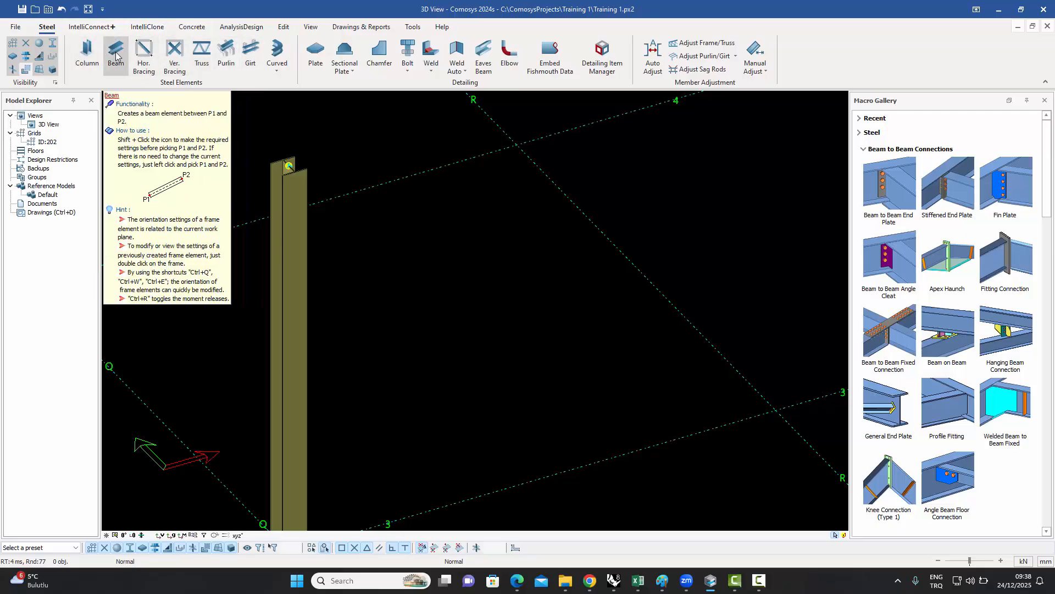
left_click(88, 55)
scroll(463, 225, "down", 2)
scroll(469, 226, "down", 1)
left_click(625, 321)
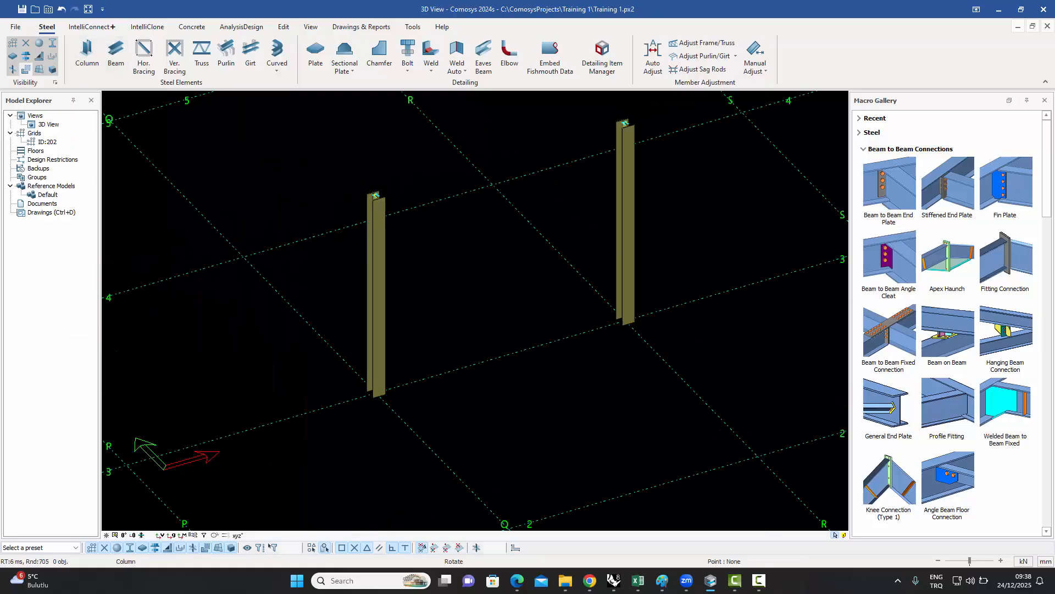
right_click(540, 254)
Create a beam between the top joints of the two columns on grid line 3.
left_click(115, 55)
scroll(405, 203, "up", 2)
scroll(405, 204, "down", 4)
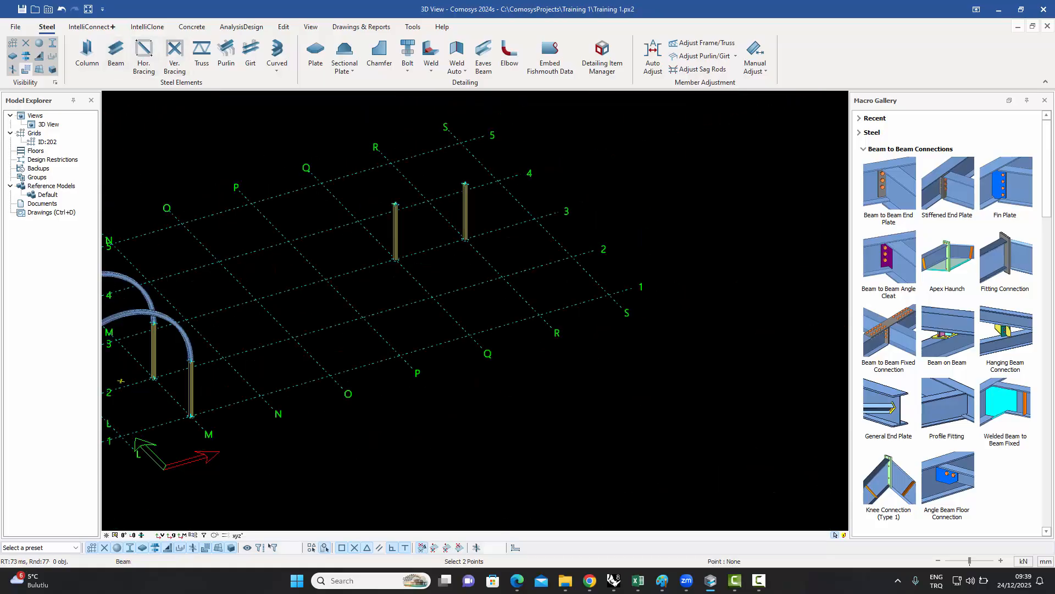
scroll(396, 204, "up", 2)
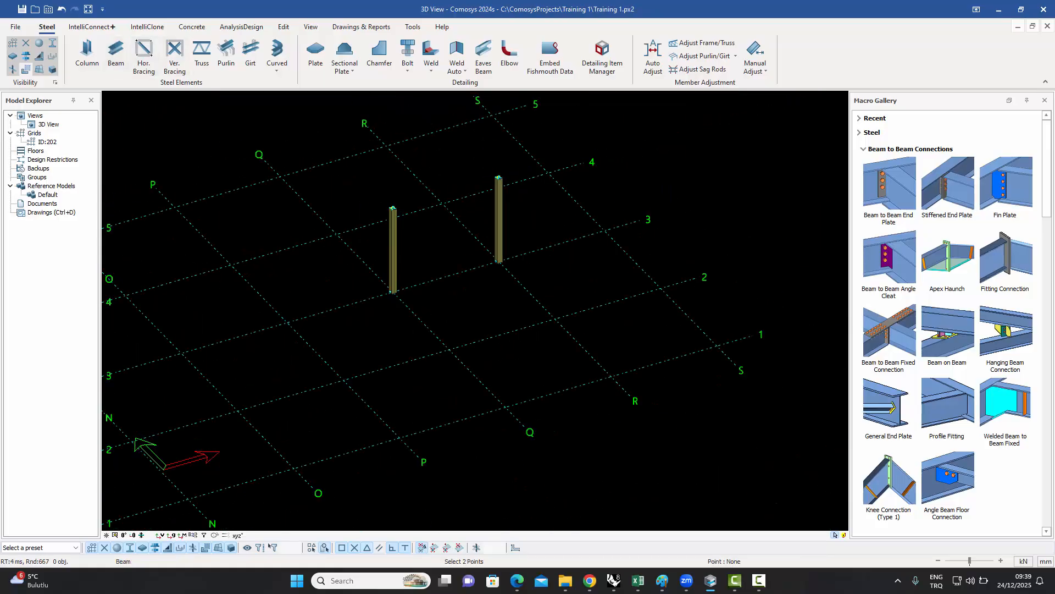
scroll(392, 209, "up", 5)
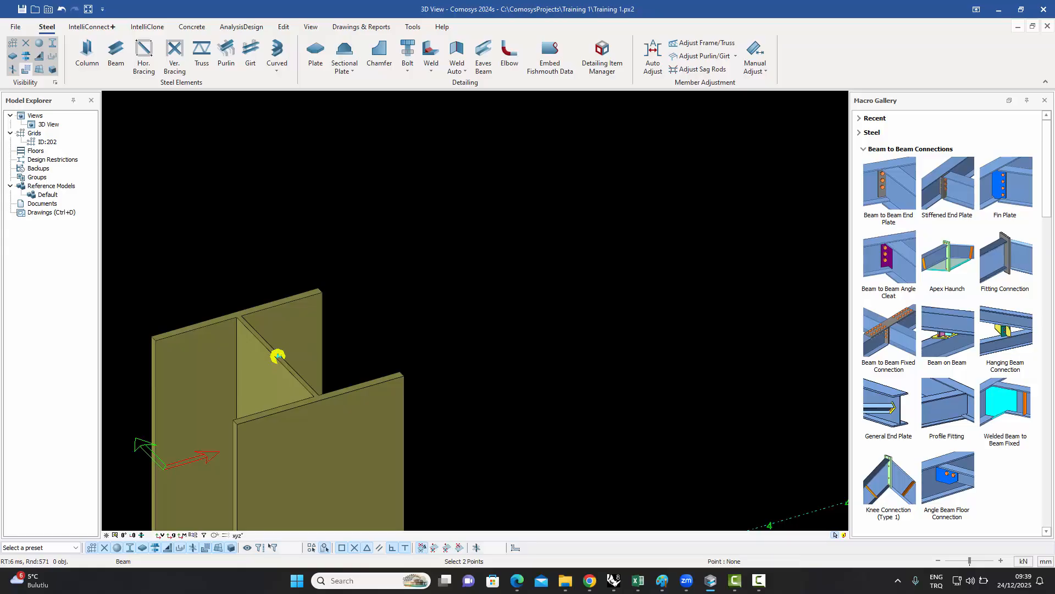
scroll(278, 356, "down", 5)
scroll(342, 261, "down", 10)
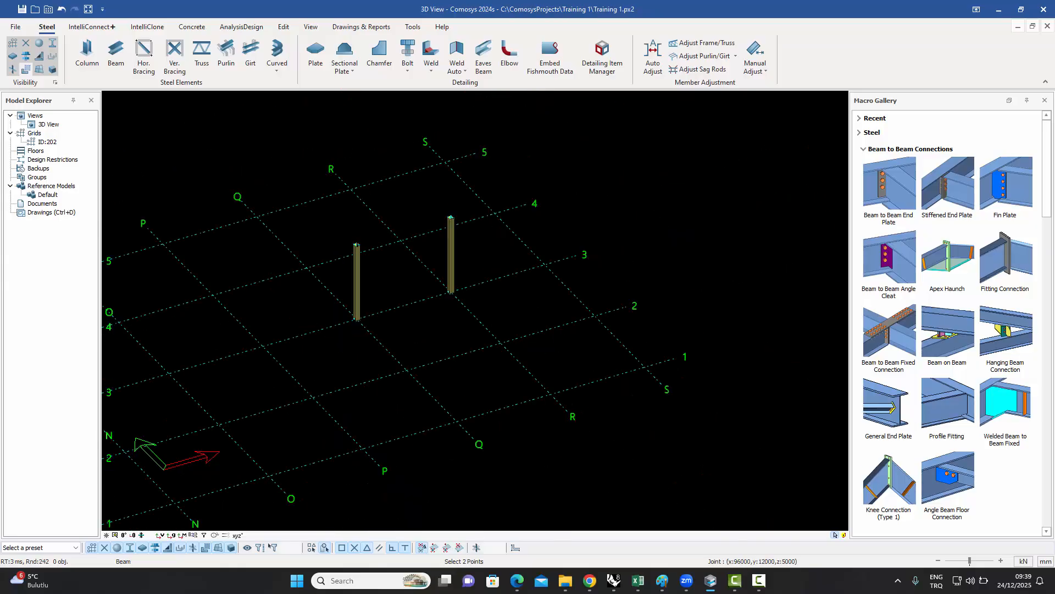
left_click(357, 244)
left_click(451, 217)
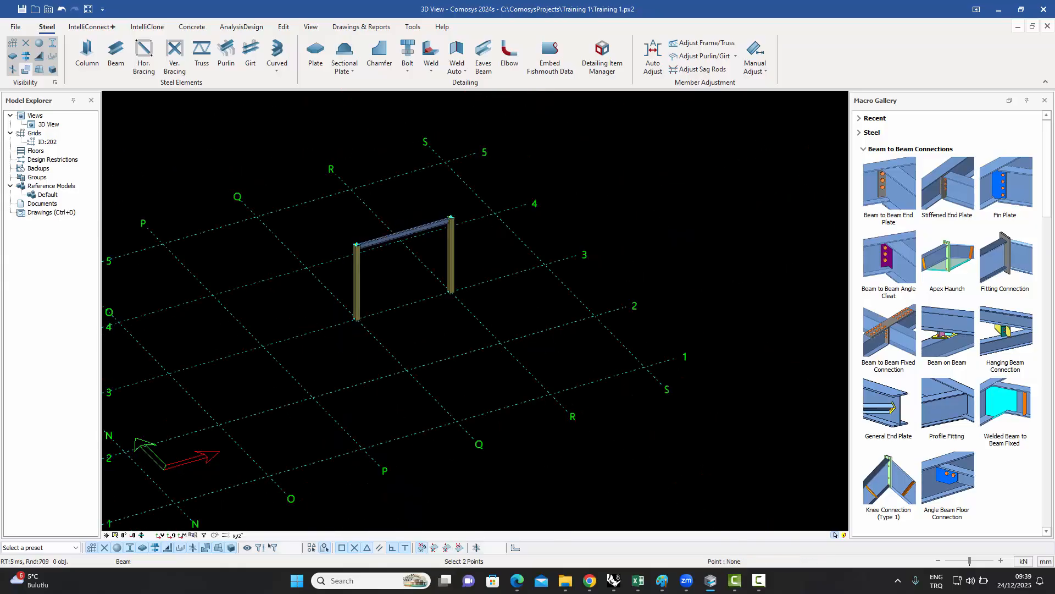
right_click(411, 199)
left_click(424, 207)
Delete the beam connecting the two columns.
left_click(379, 246)
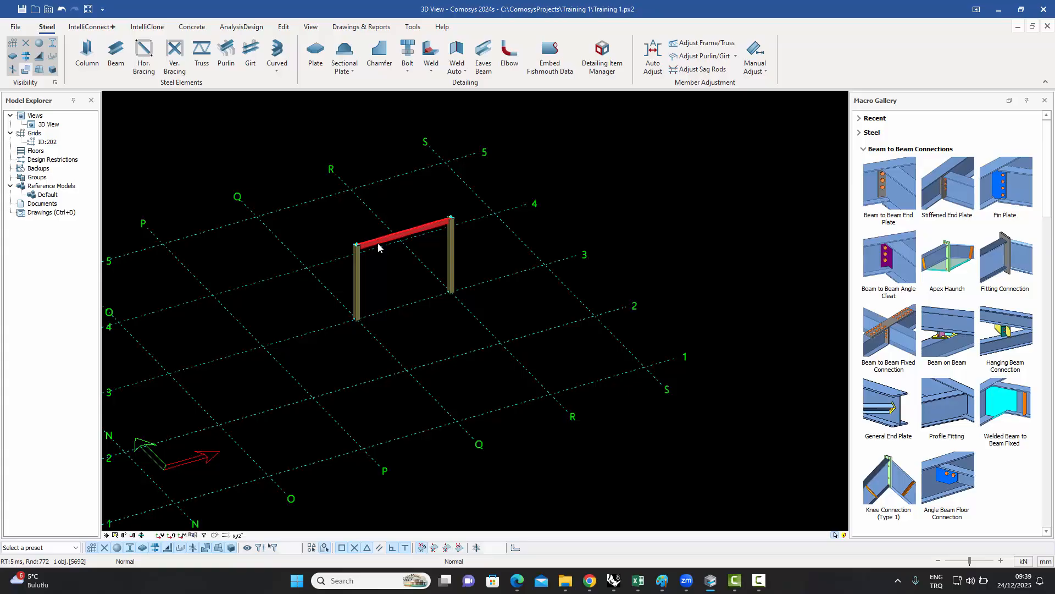
key("Delete")
left_click(476, 319)
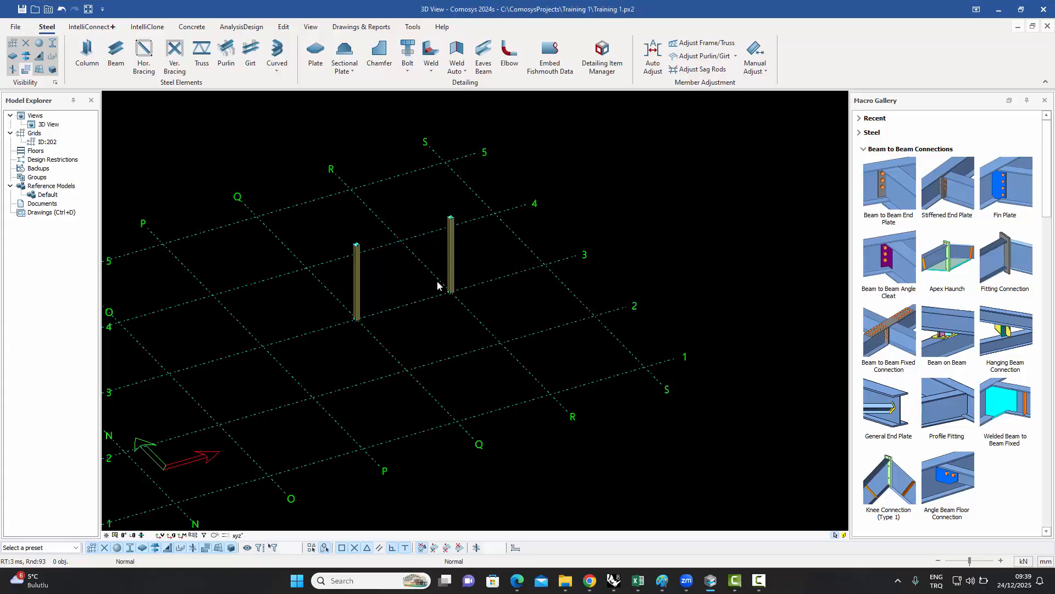
Start a beam and review the Geometry options and their frame-creation note in the Auto Snap Settings, leaving them unchanged.
scroll(357, 244, "up", 6)
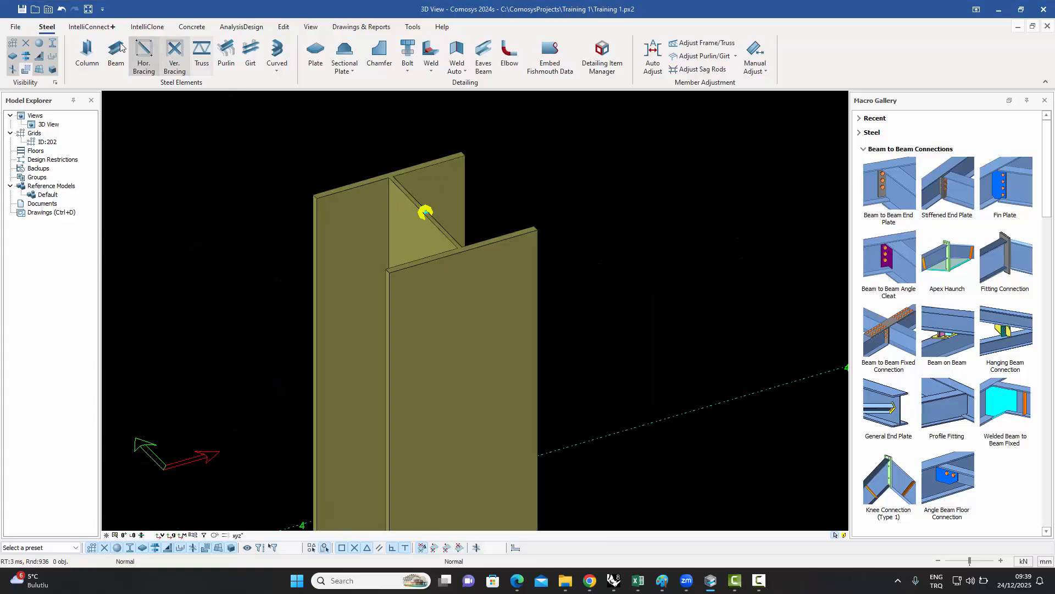
left_click(118, 48)
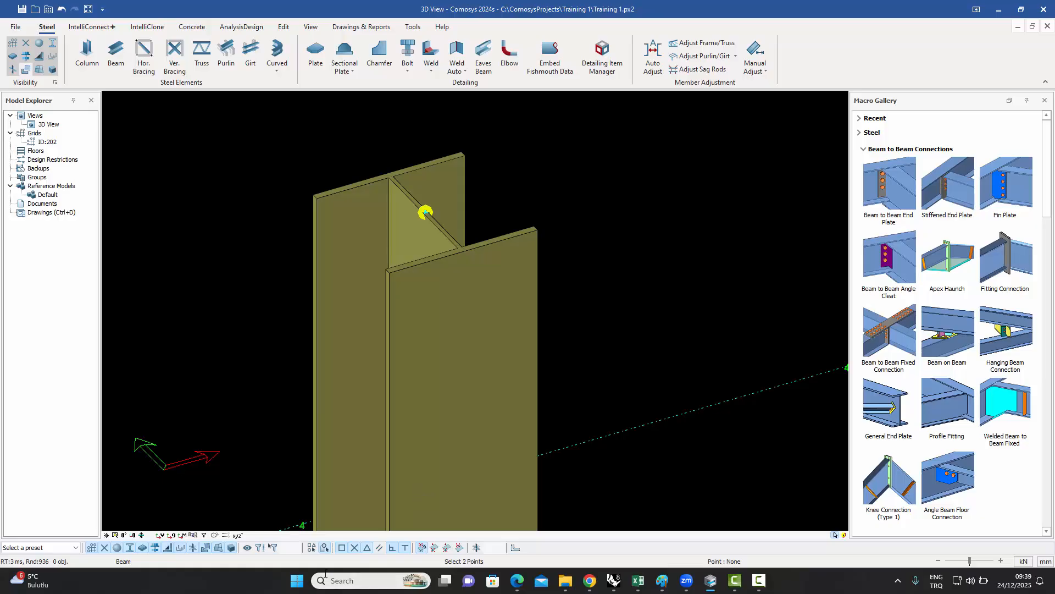
left_click(312, 548)
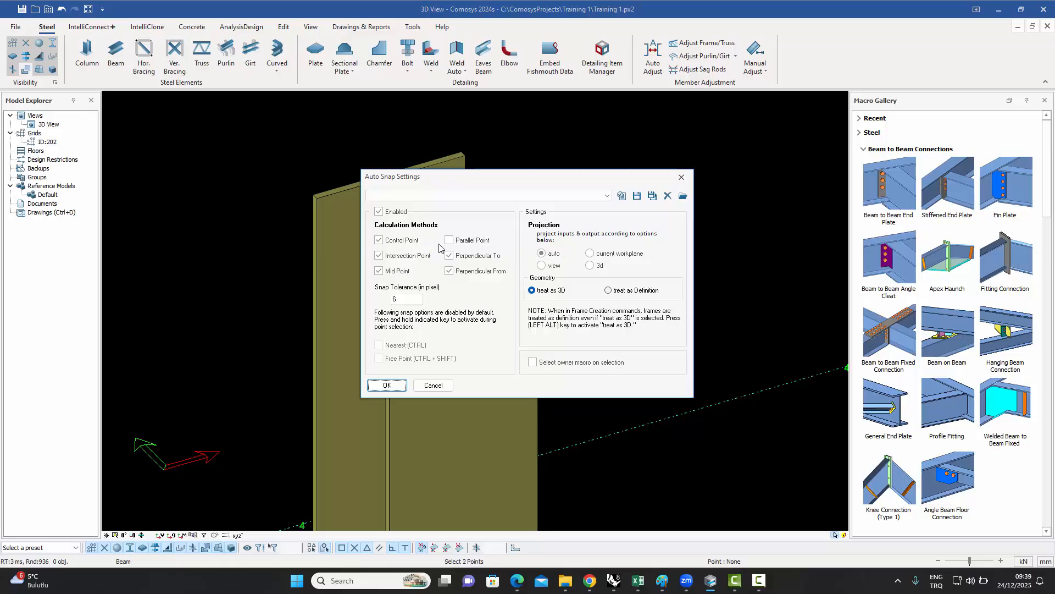
left_click(682, 178)
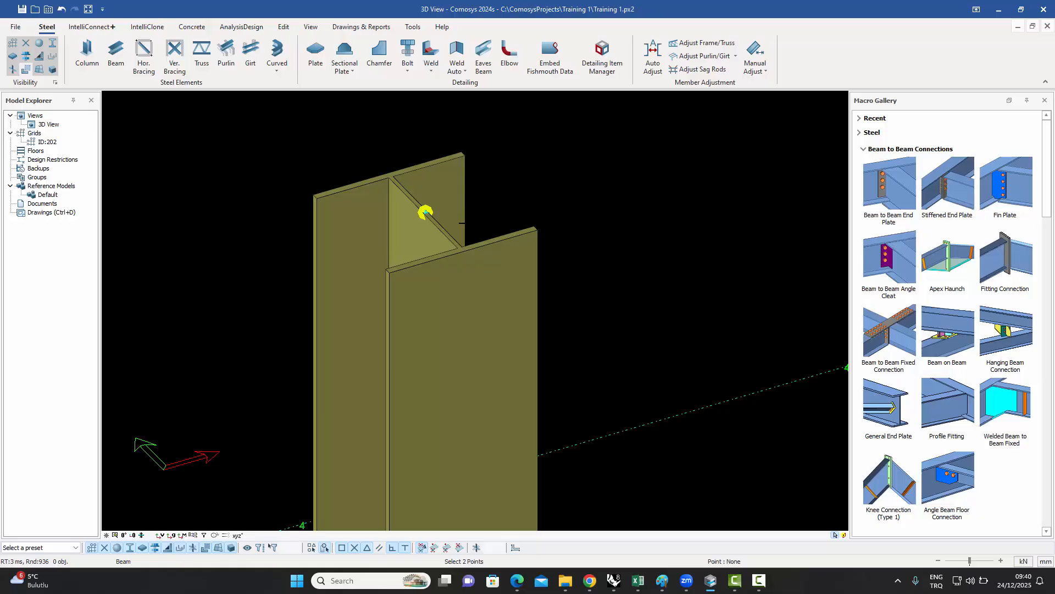
Create a beam between the top definition points of the columns at Q-3 and R-3, and leave the command.
scroll(380, 243, "down", 6)
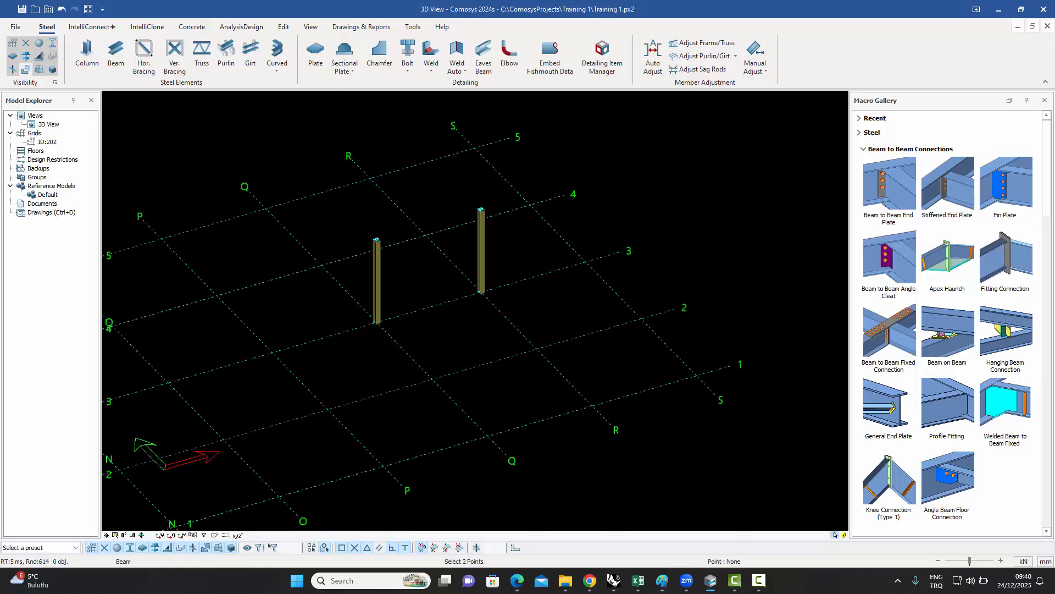
scroll(399, 239, "down", 1)
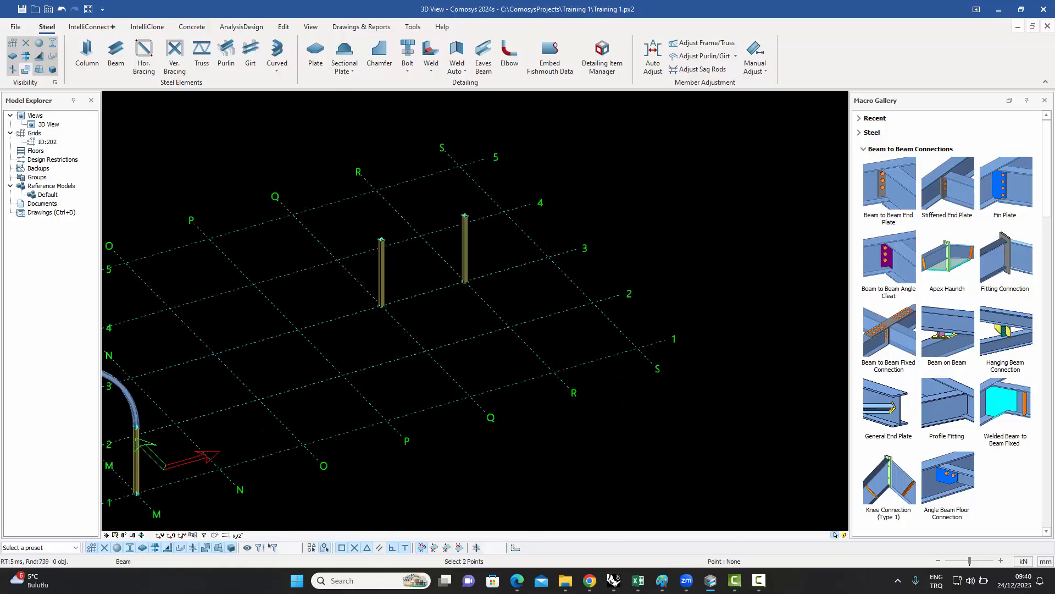
left_click(380, 240)
left_click(465, 215)
key("Escape")
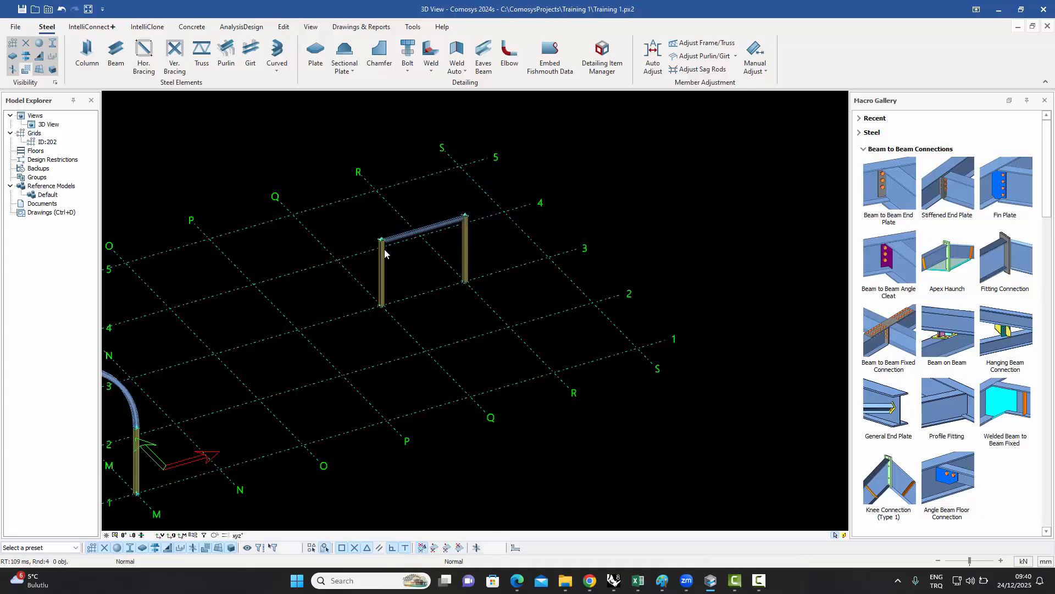
Examine the beam's end at the column at Q-3 and delete the beam.
scroll(379, 225, "up", 5)
scroll(379, 223, "up", 2)
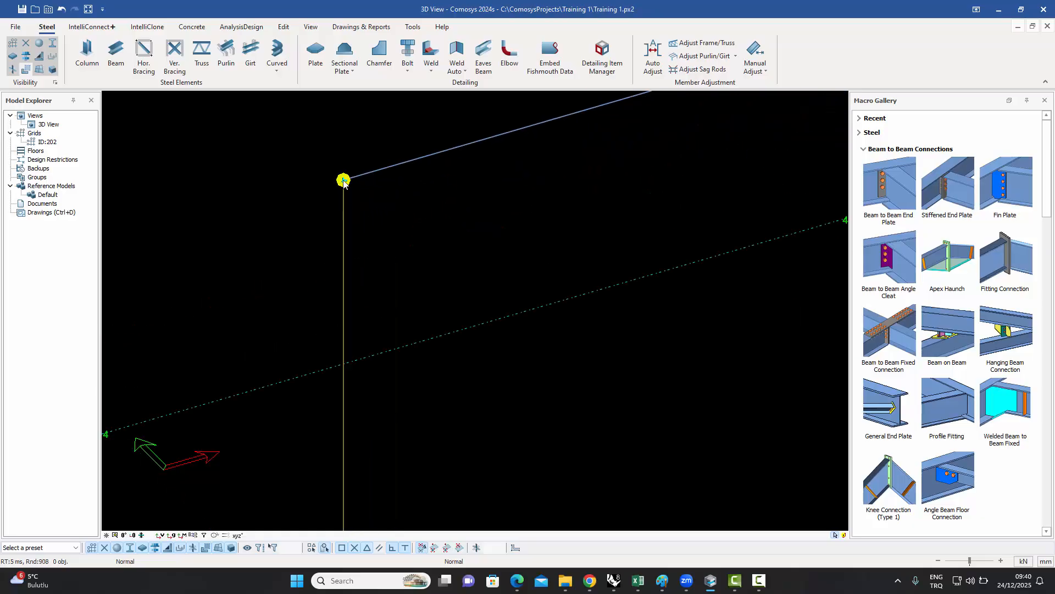
scroll(361, 179, "down", 2)
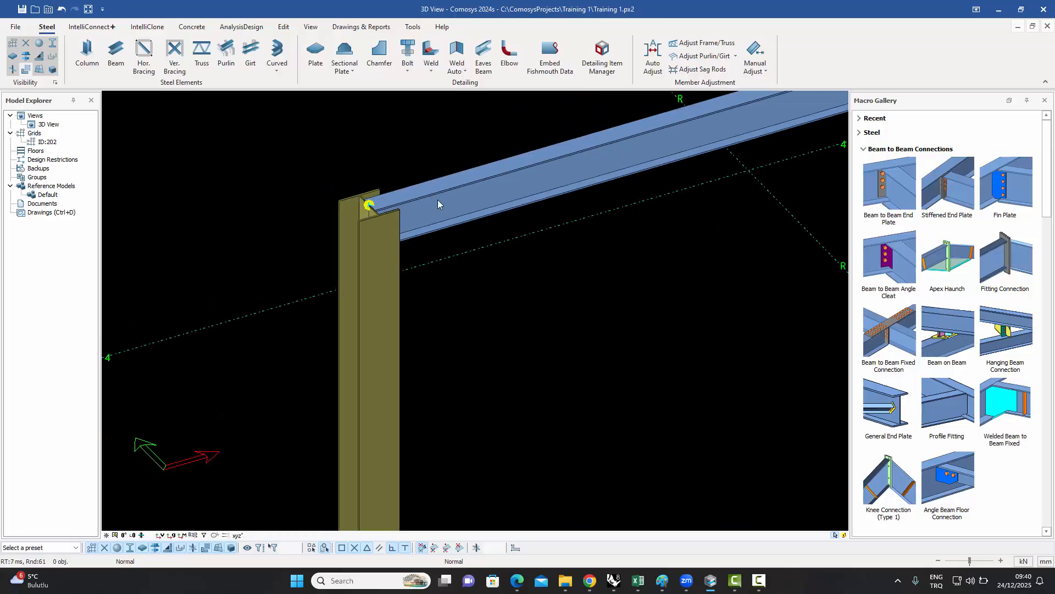
left_click(438, 203)
key("Delete")
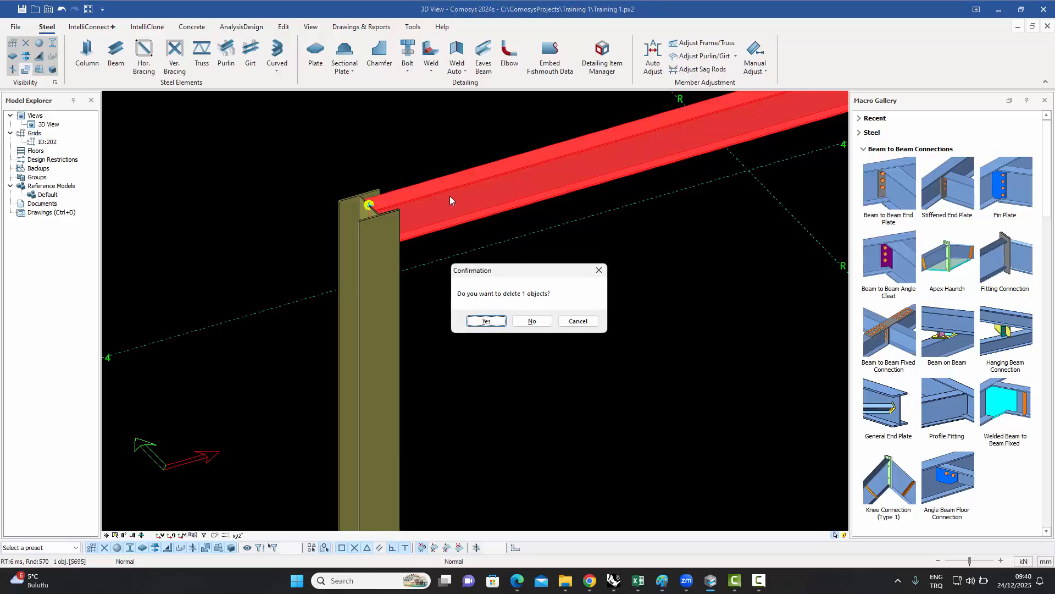
left_click(487, 321)
Create a beam between the facing top flange corners of the two columns, snapping to their 3D geometry.
scroll(483, 319, "down", 4)
middle_click_drag(483, 319, 424, 319)
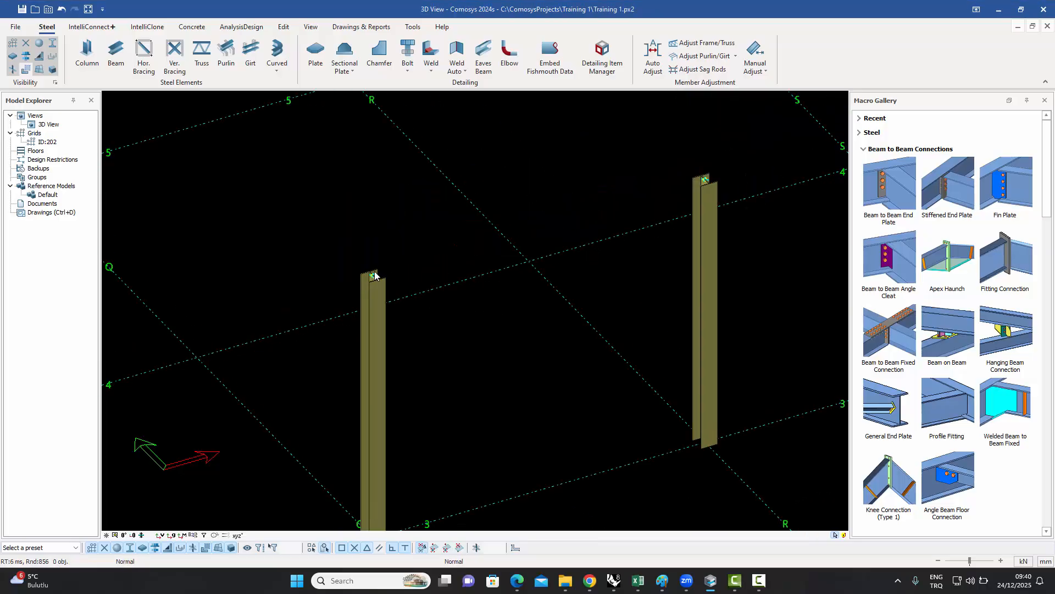
left_click(116, 55)
scroll(363, 298, "up", 3)
scroll(362, 297, "up", 3)
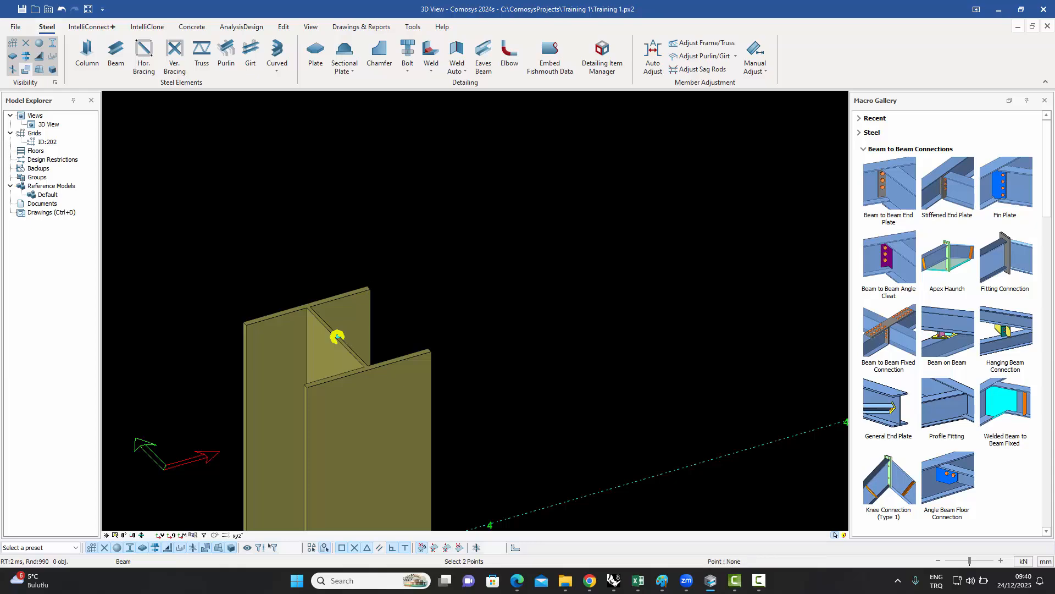
left_click(367, 289)
scroll(560, 194, "down", 5)
scroll(605, 211, "up", 3)
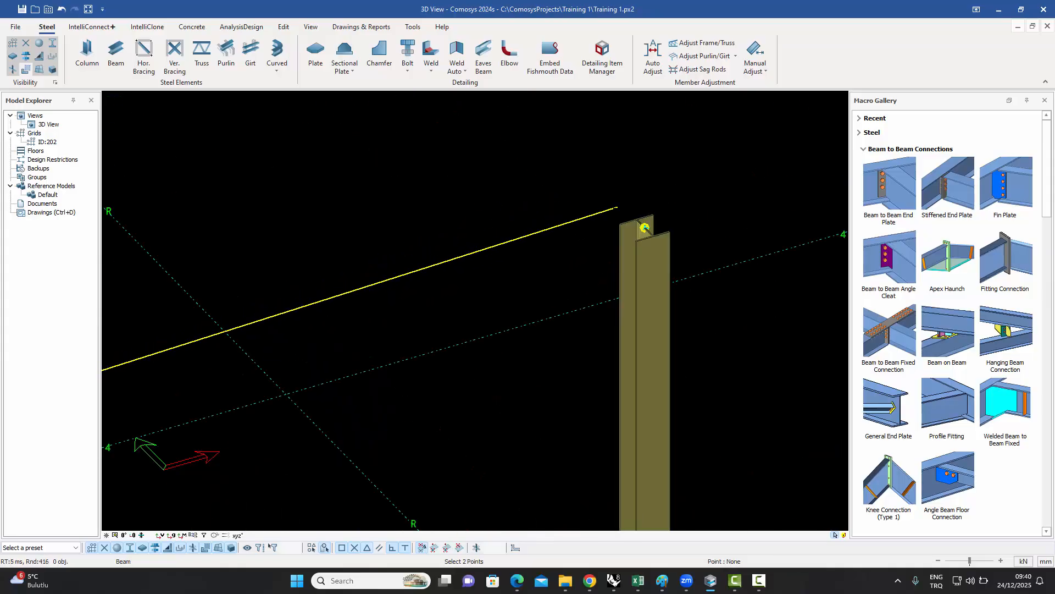
left_click(619, 224)
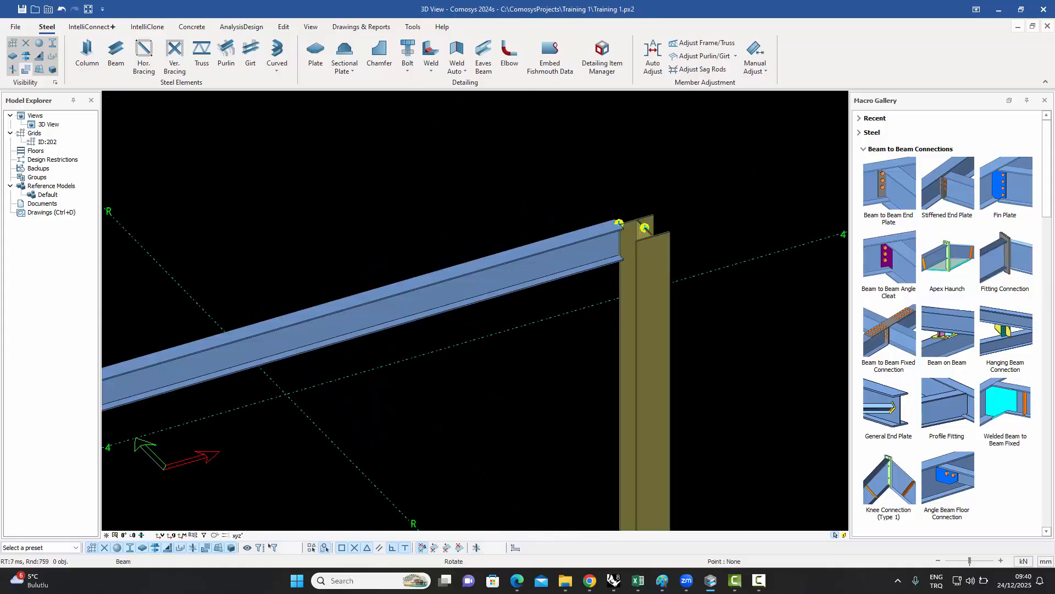
scroll(631, 215, "down", 5)
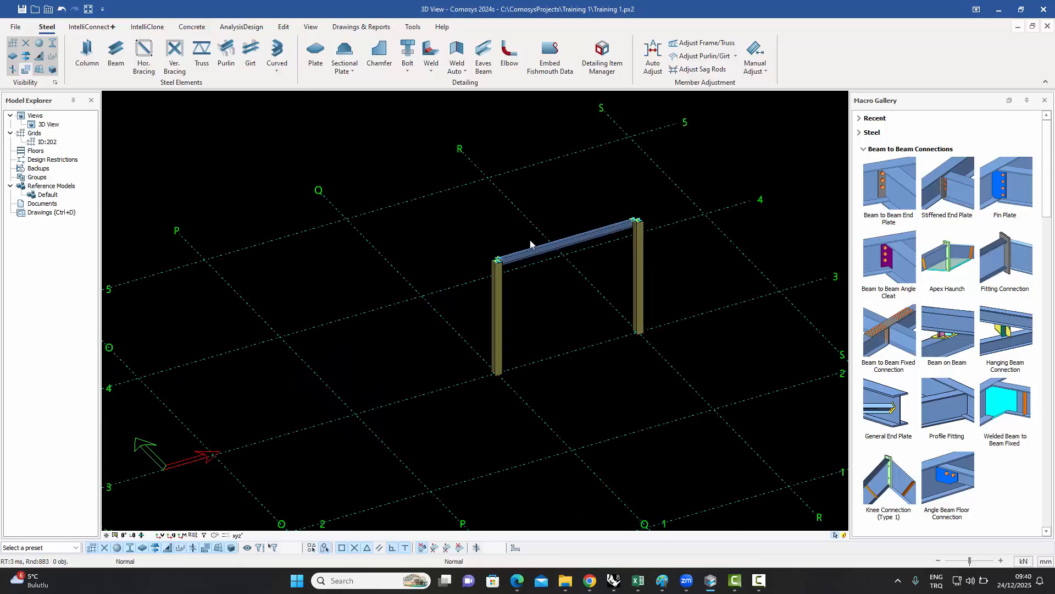
Examine the beam's end at the flange corner of the column at Q-3 and delete the beam.
scroll(489, 264, "up", 6)
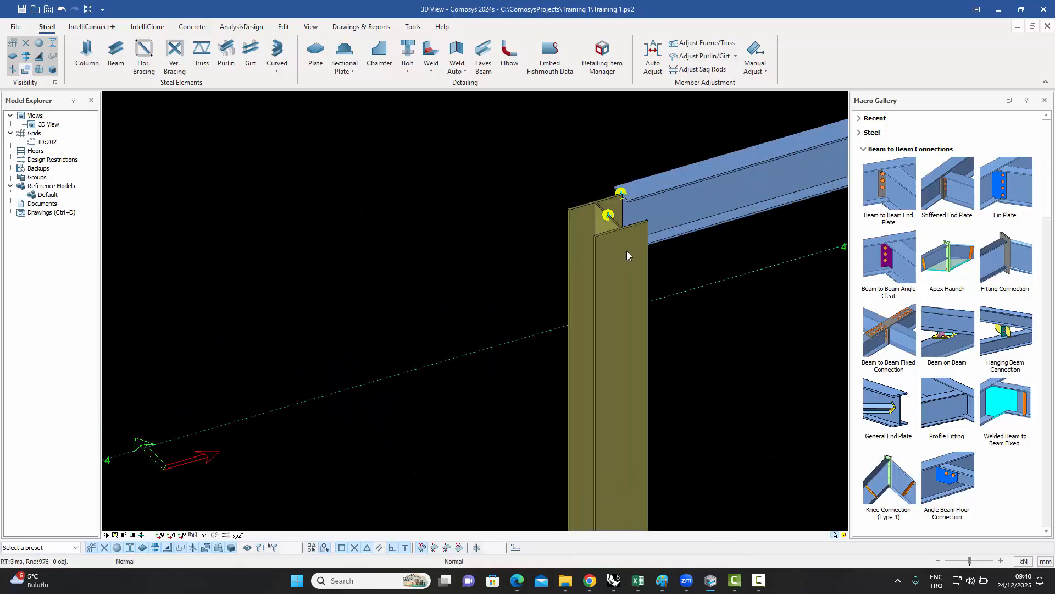
scroll(627, 220, "up", 5)
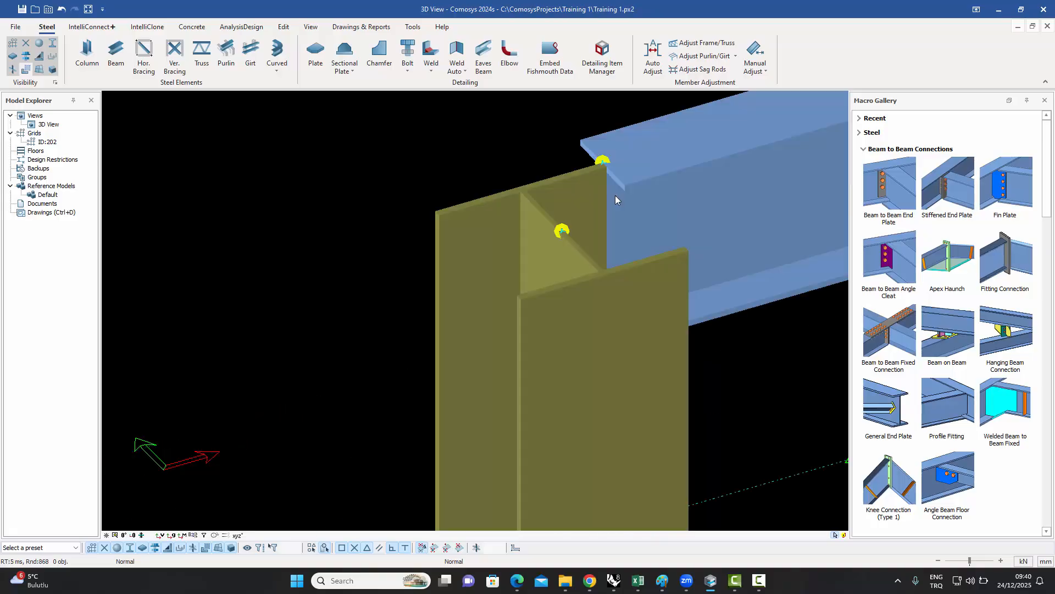
scroll(445, 245, "down", 3)
scroll(445, 246, "down", 2)
left_click(570, 242)
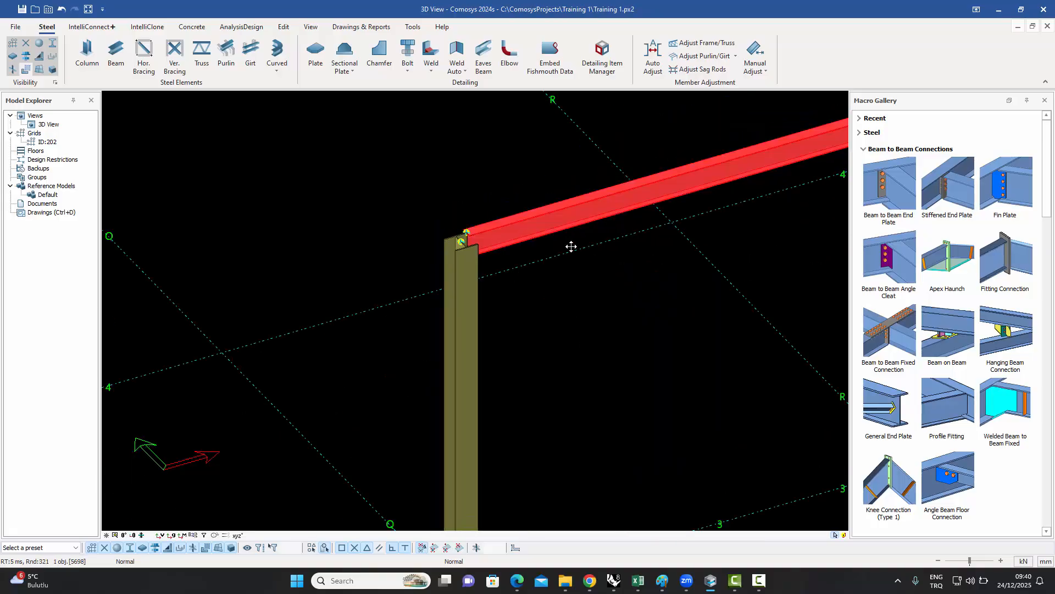
scroll(332, 310, "down", 3)
key("Delete")
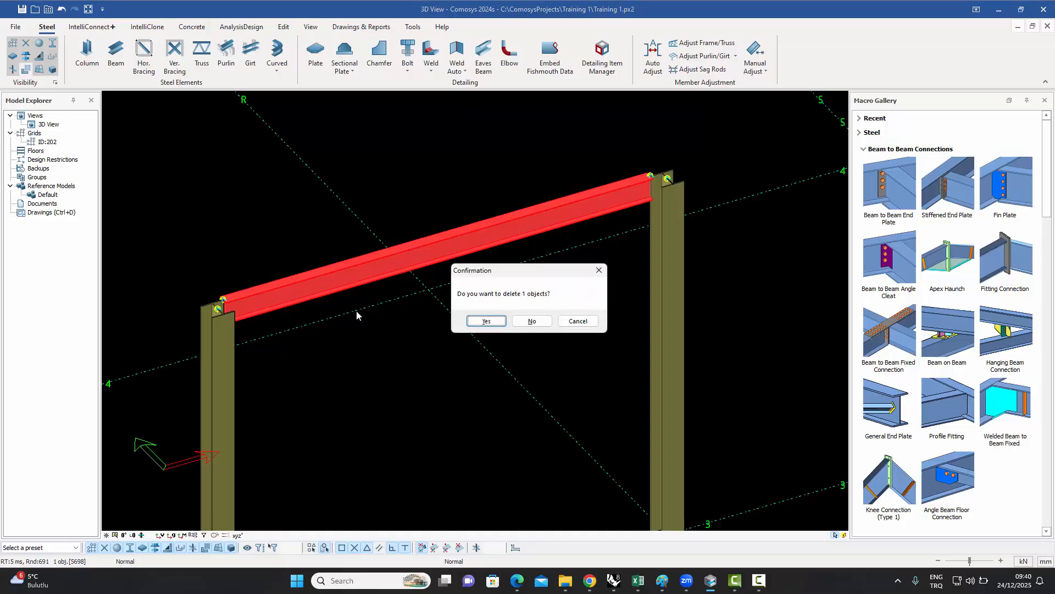
left_click(485, 322)
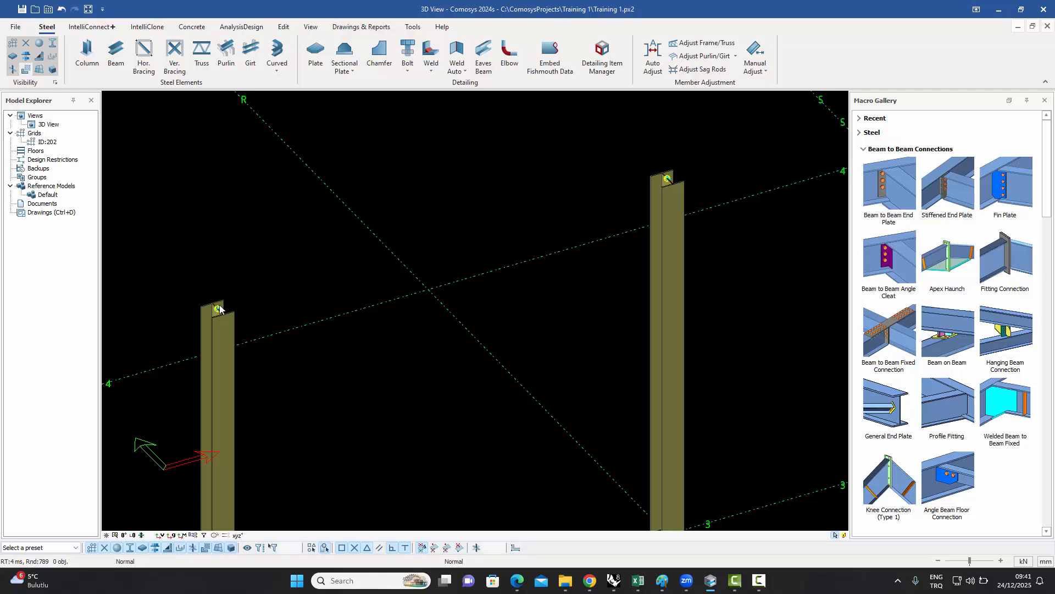
Check the Nearest and Free Point snap options in the Auto Snap Settings, and cancel without changes.
middle_click_drag(287, 290, 291, 270)
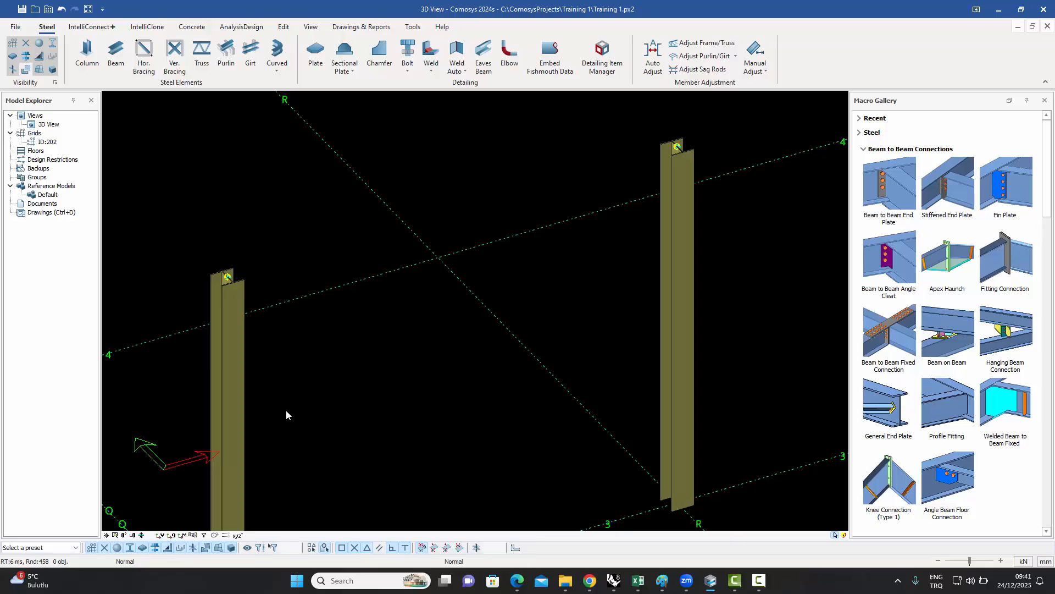
left_click(311, 548)
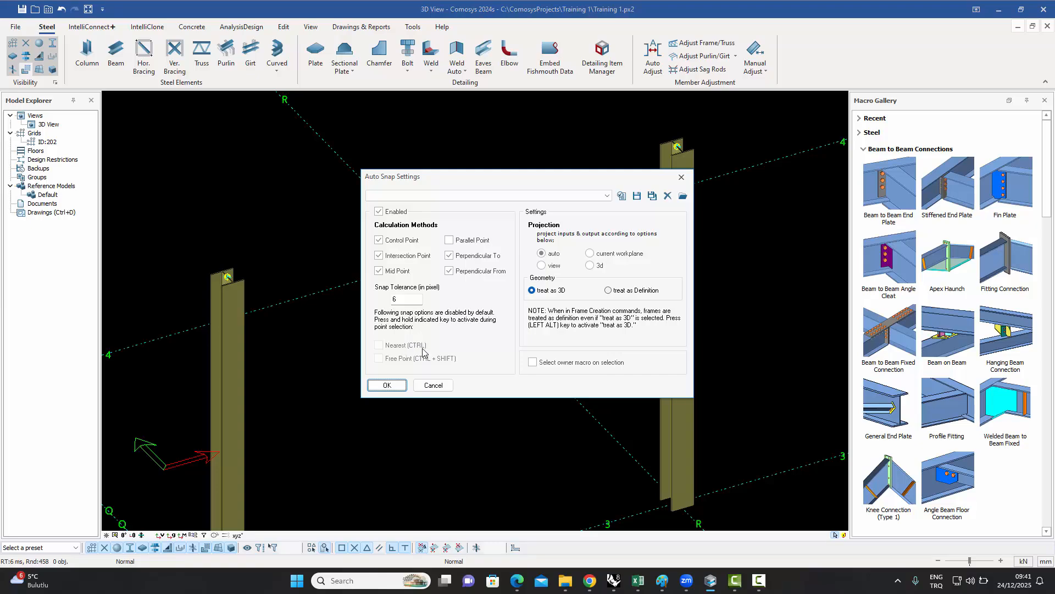
left_click(433, 385)
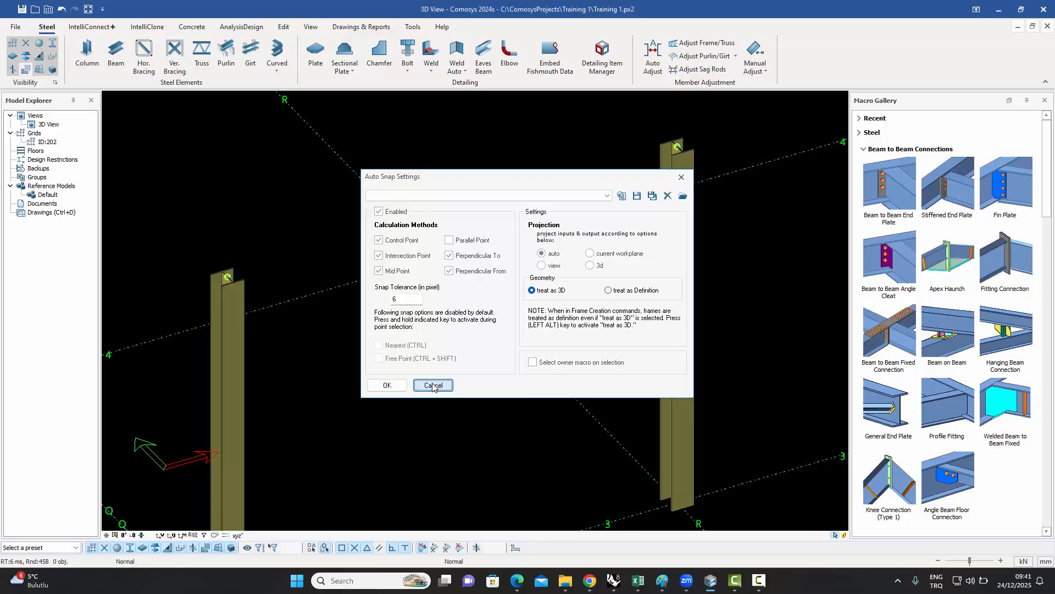
Create a four-point plate on the upper flange face of the column at Q-3, using nearest snaps for its lower corners, and place it outside the flange.
left_click(316, 61)
scroll(229, 309, "up", 3)
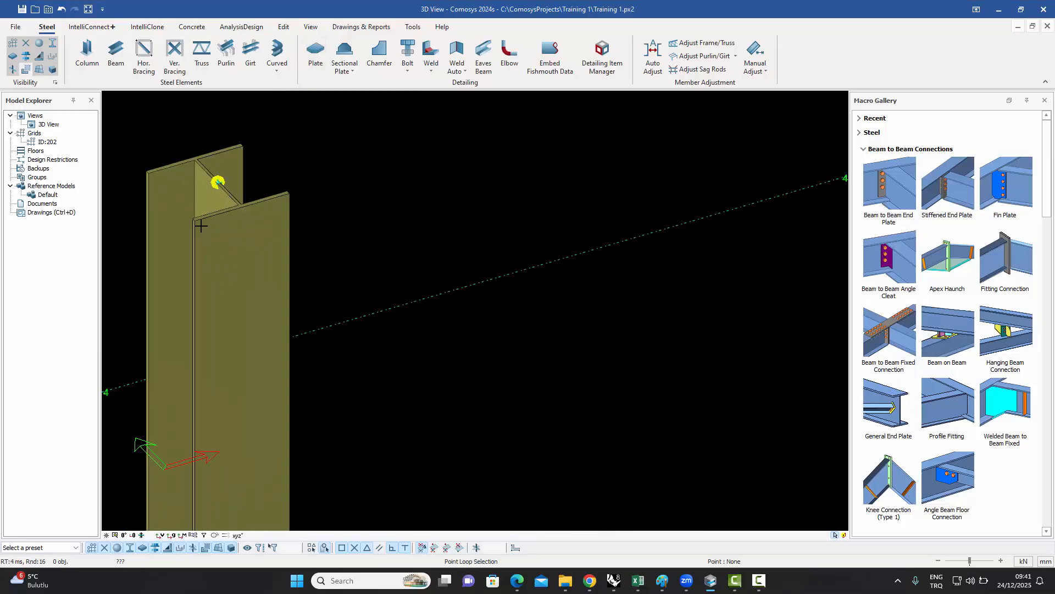
scroll(200, 224, "up", 3)
left_click(184, 217)
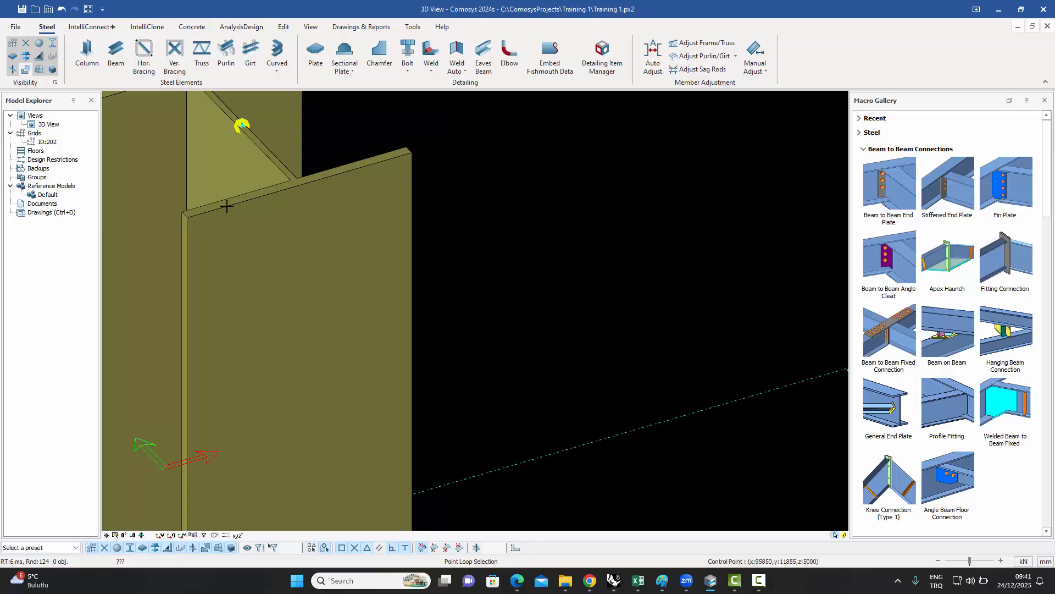
left_click(412, 152)
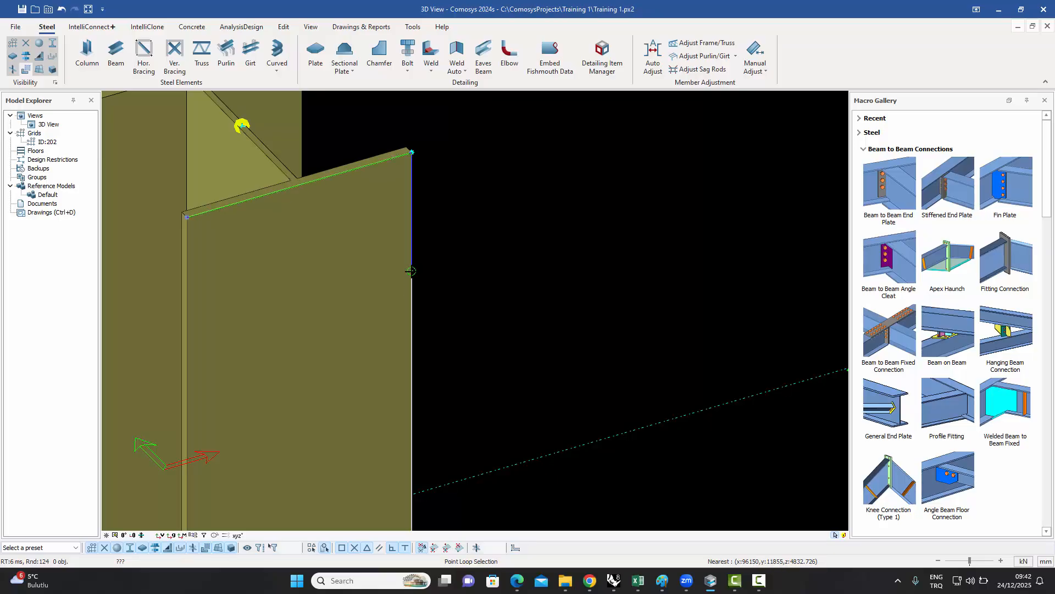
left_click(411, 271)
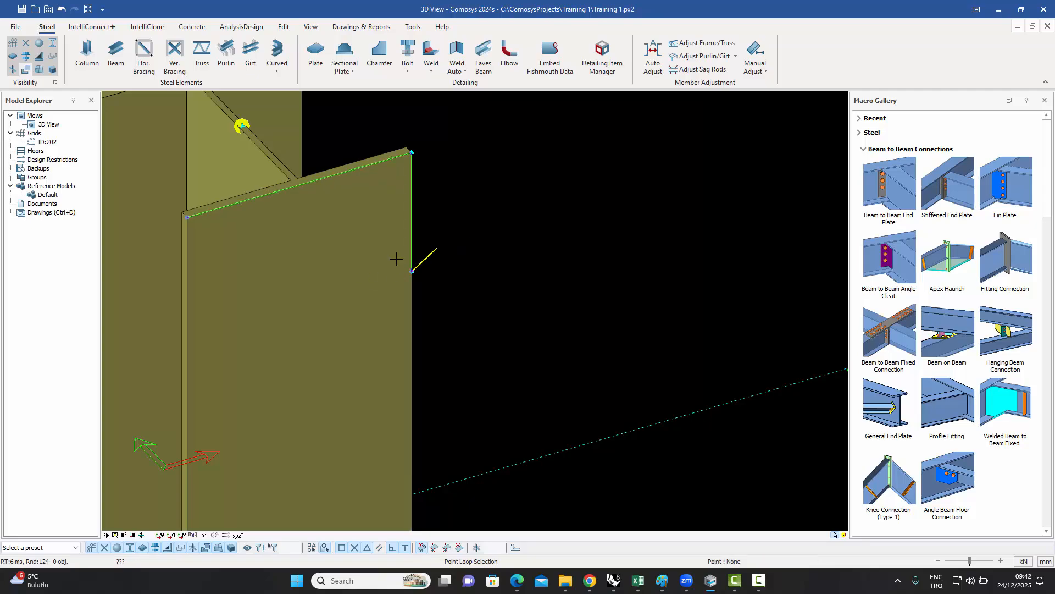
left_click(187, 335)
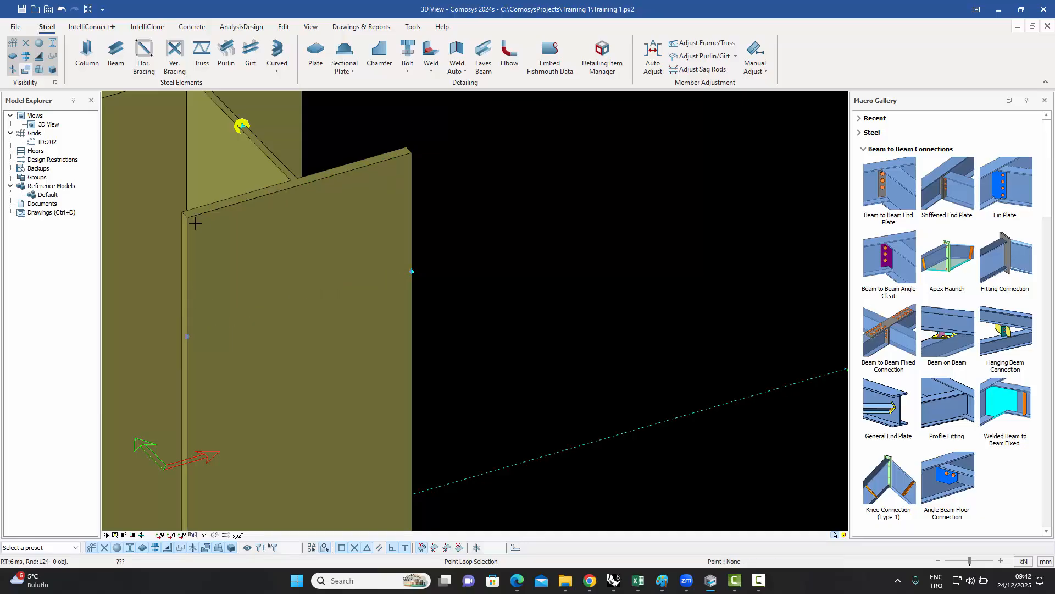
left_click(185, 218)
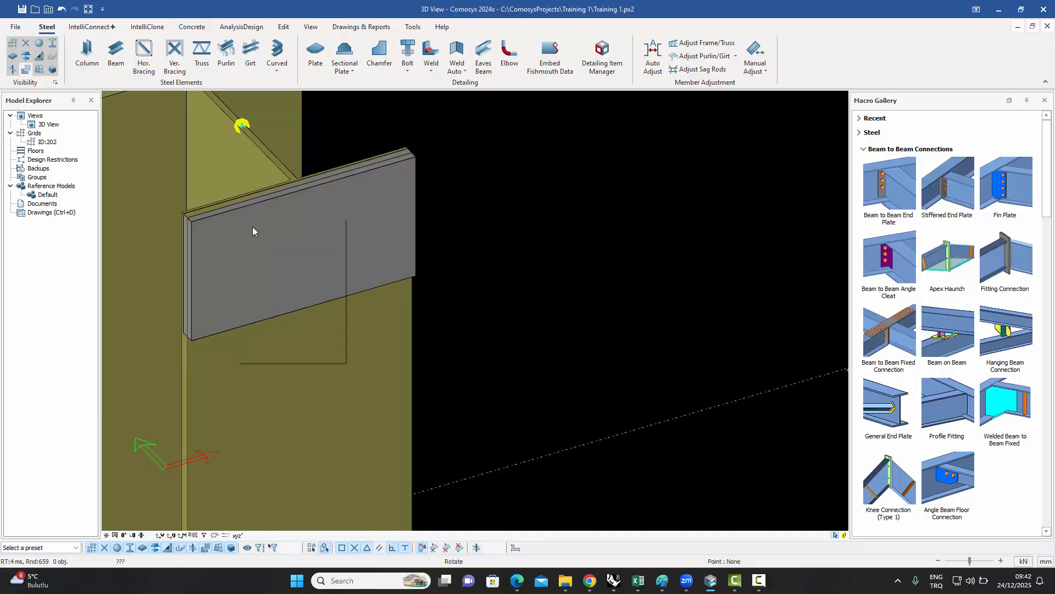
key("space")
key("space")
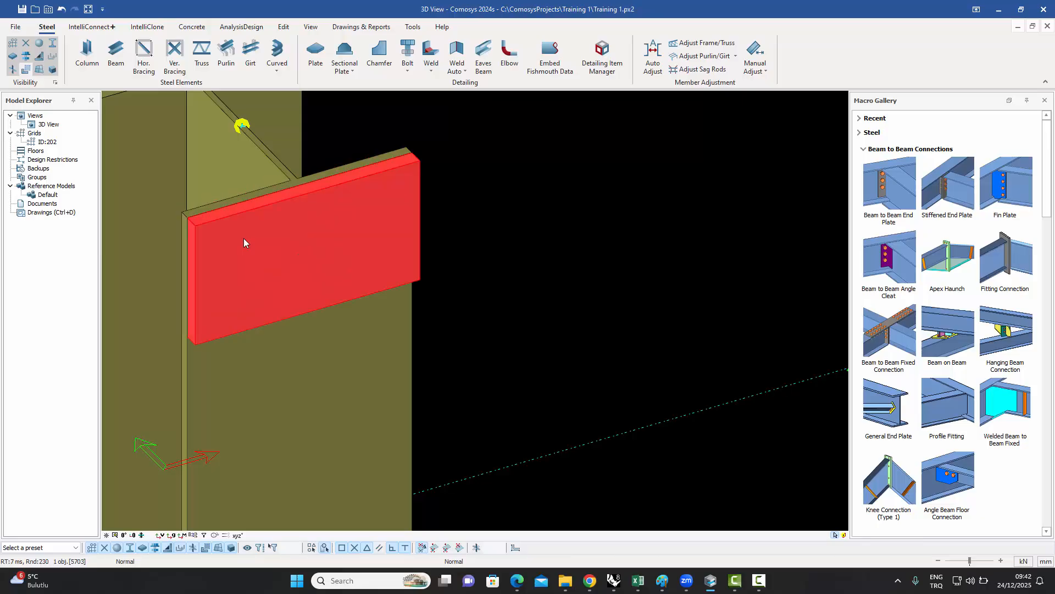
left_click(473, 175)
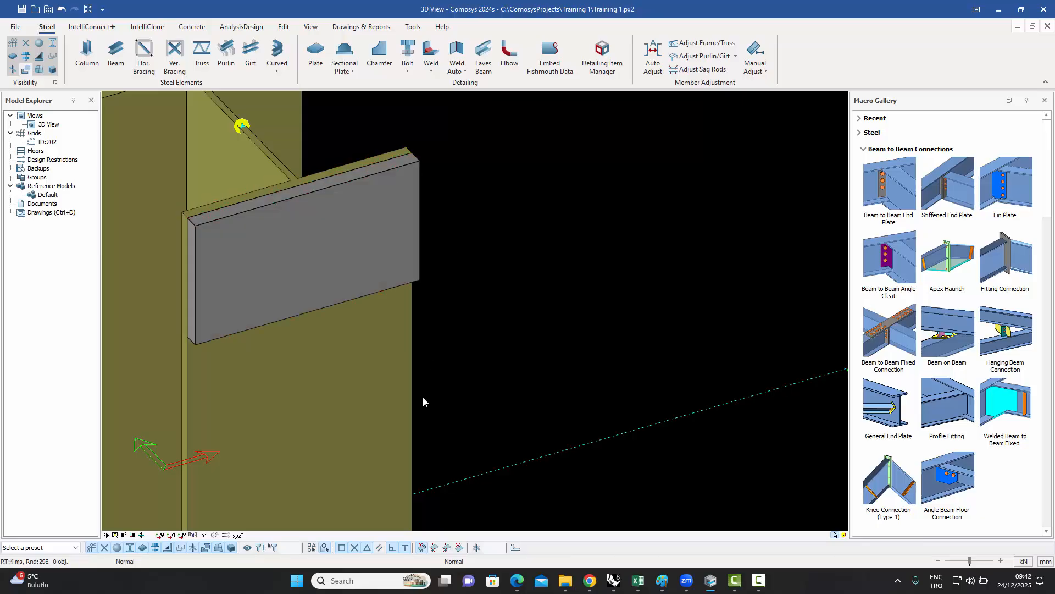
Review the Projection options in the Auto Snap Settings without changing them.
left_click(311, 548)
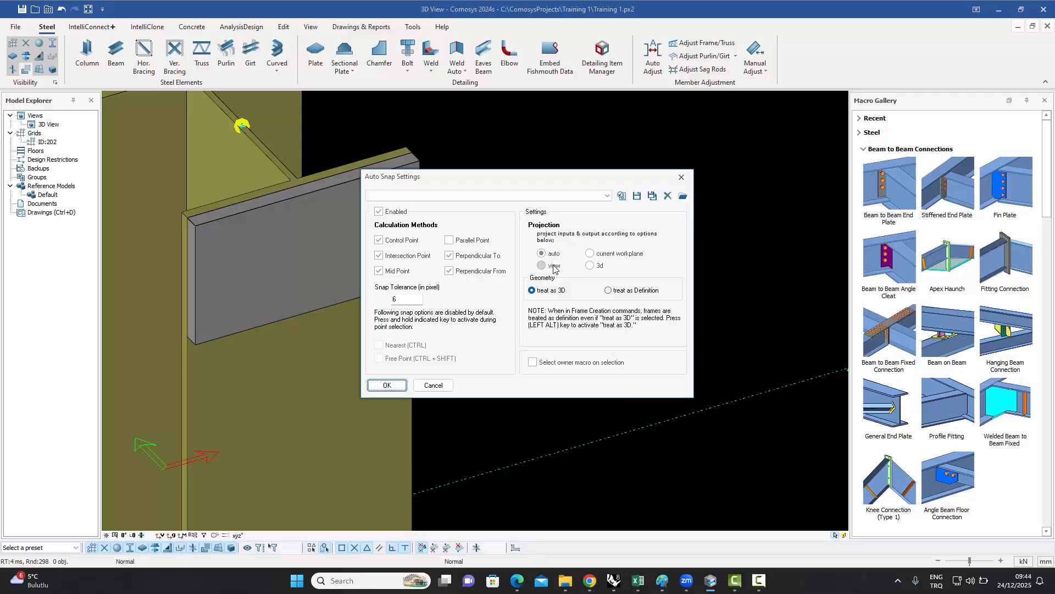
left_click(682, 177)
Examine the columns at Q-3 and R-3 and the plate on the Q-3 flange in plan and in 3D.
scroll(529, 254, "down", 6)
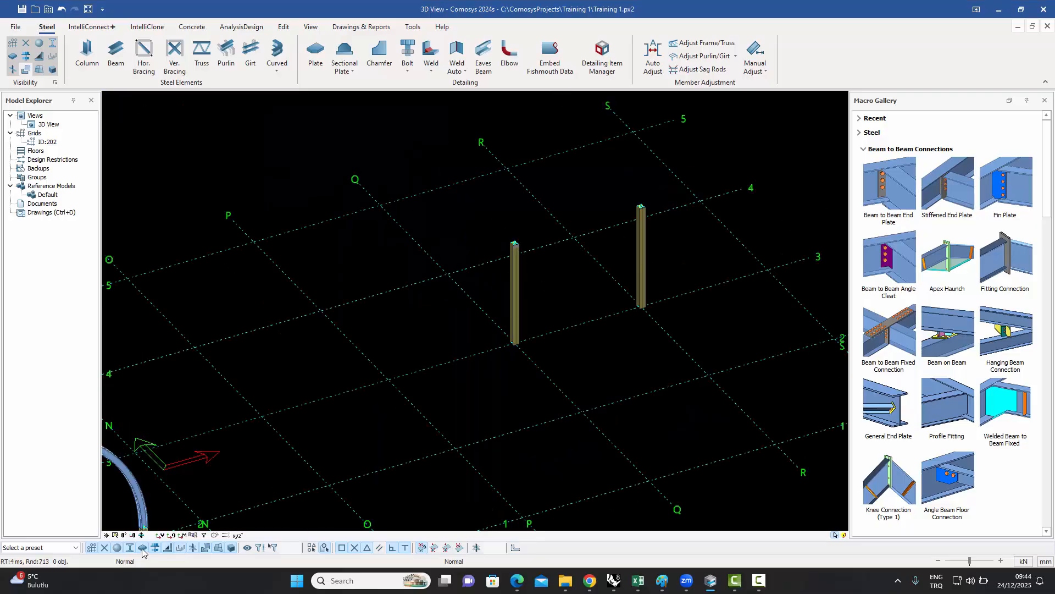
left_click(123, 534)
scroll(410, 264, "down", 4)
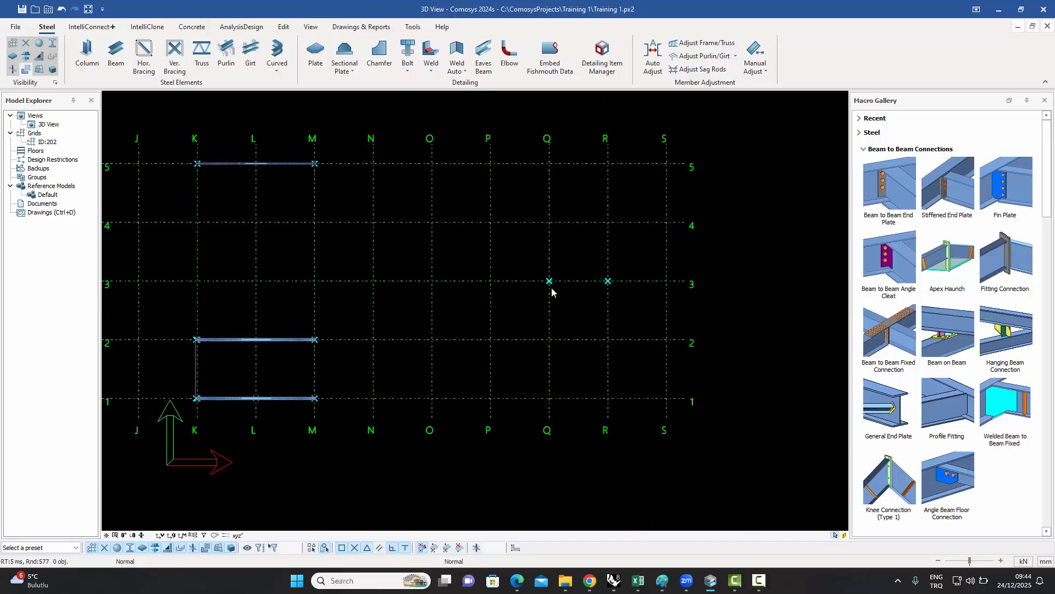
scroll(578, 299, "up", 6)
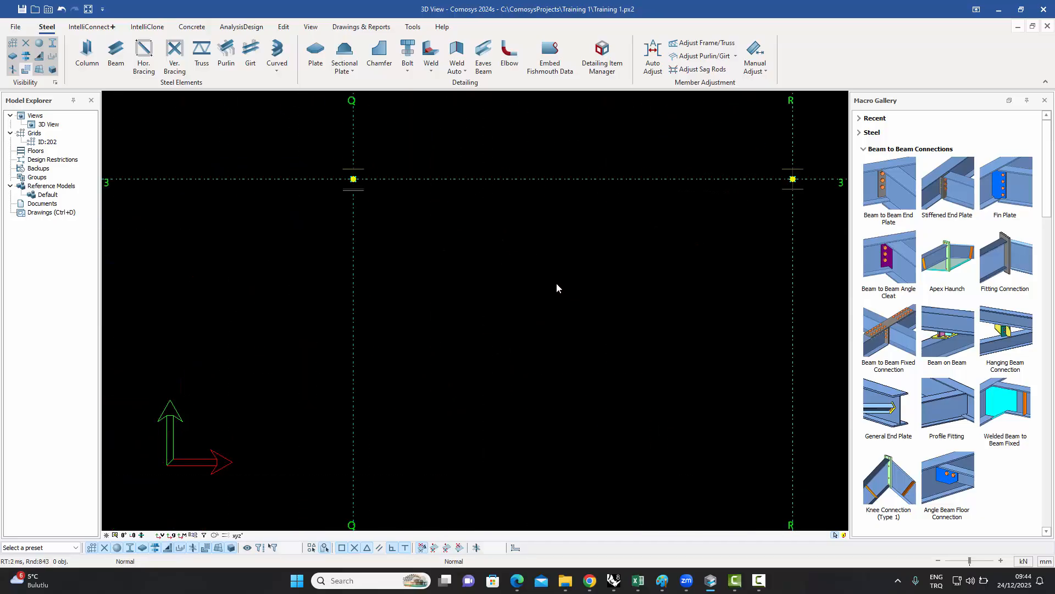
scroll(366, 168, "up", 5)
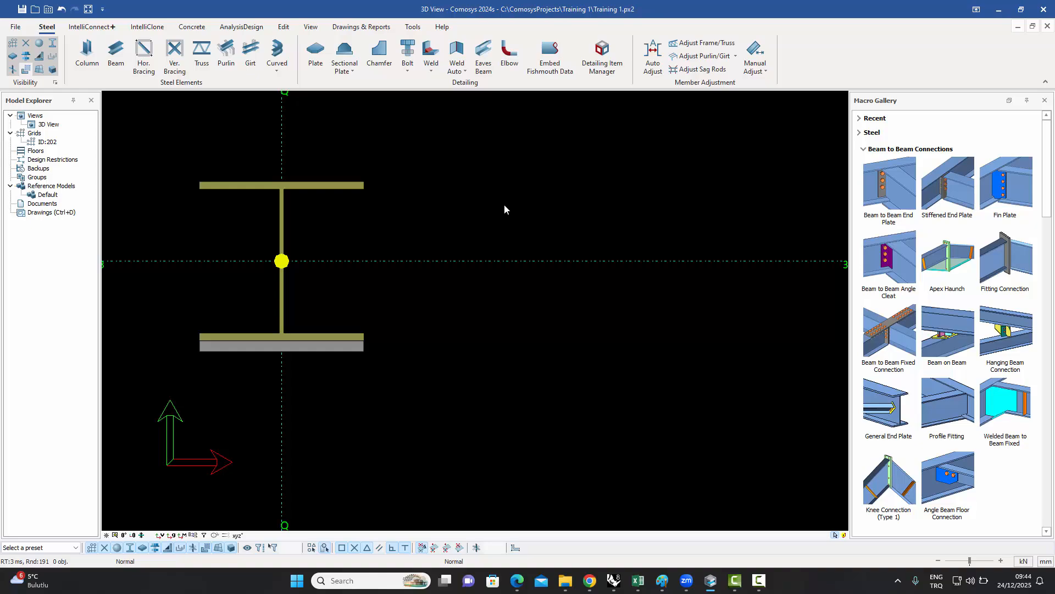
scroll(467, 228, "down", 5)
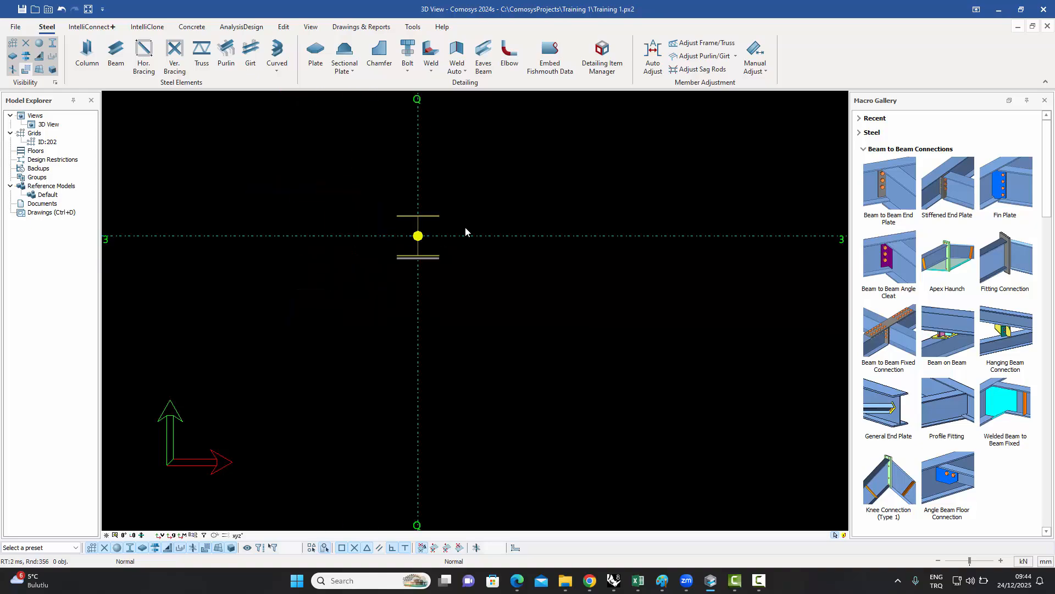
middle_click_drag(489, 263, 440, 237, "shift")
scroll(493, 253, "down", 6)
scroll(439, 209, "up", 8)
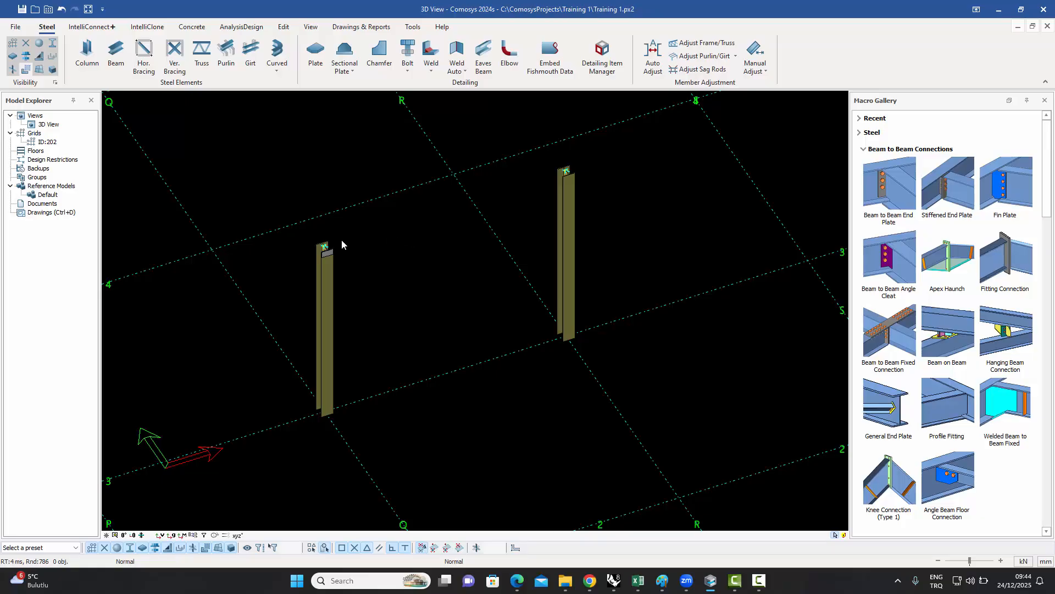
scroll(334, 242, "up", 10)
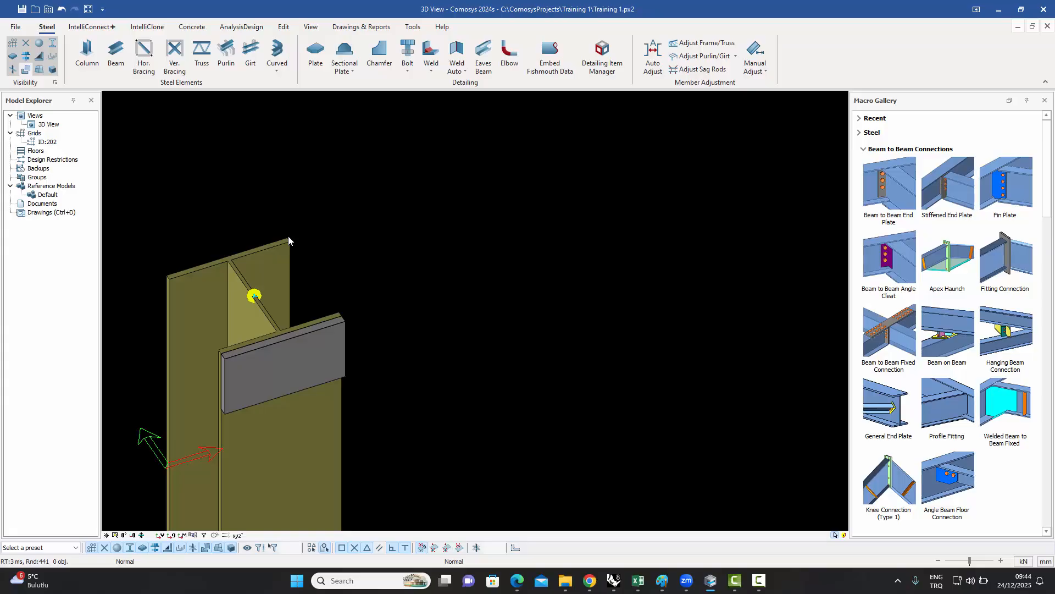
Set the projection option in the Auto Snap Settings to view, keeping the geometry treated as 3D.
left_click(312, 547)
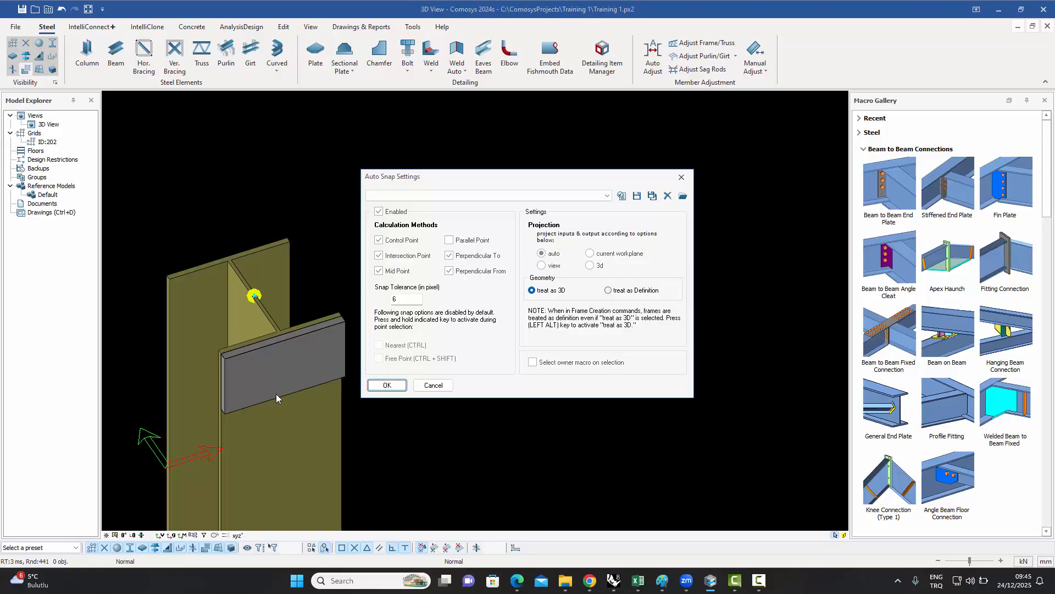
left_click(680, 178)
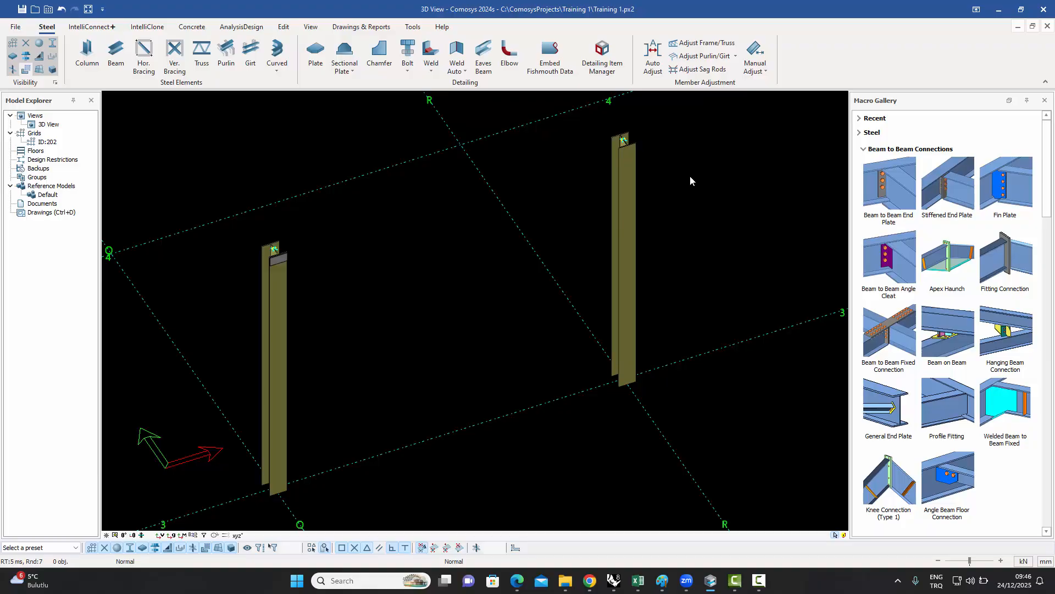
left_click(311, 548)
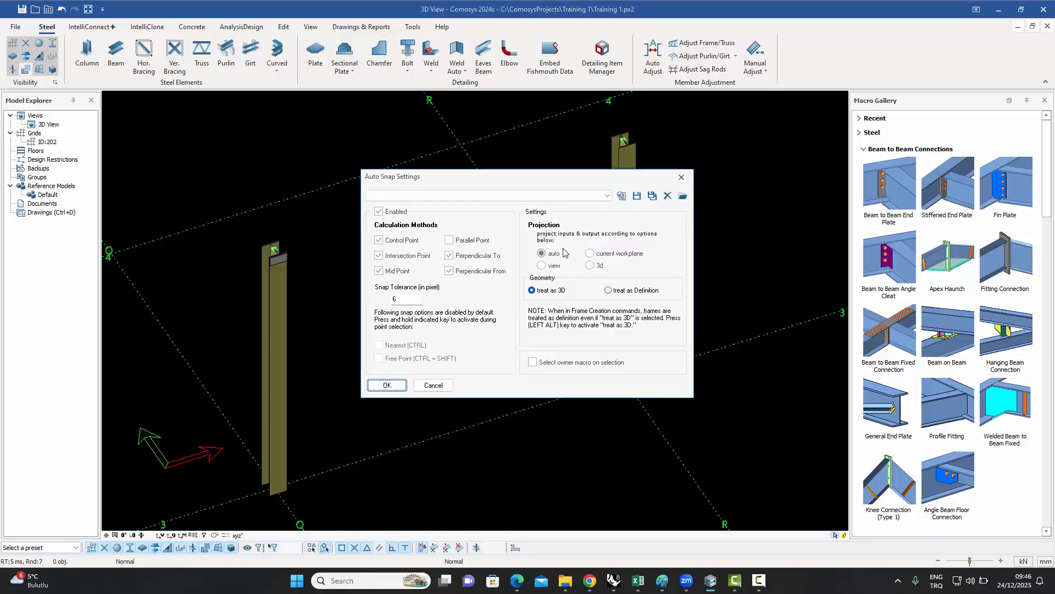
left_click(541, 266)
left_click(387, 385)
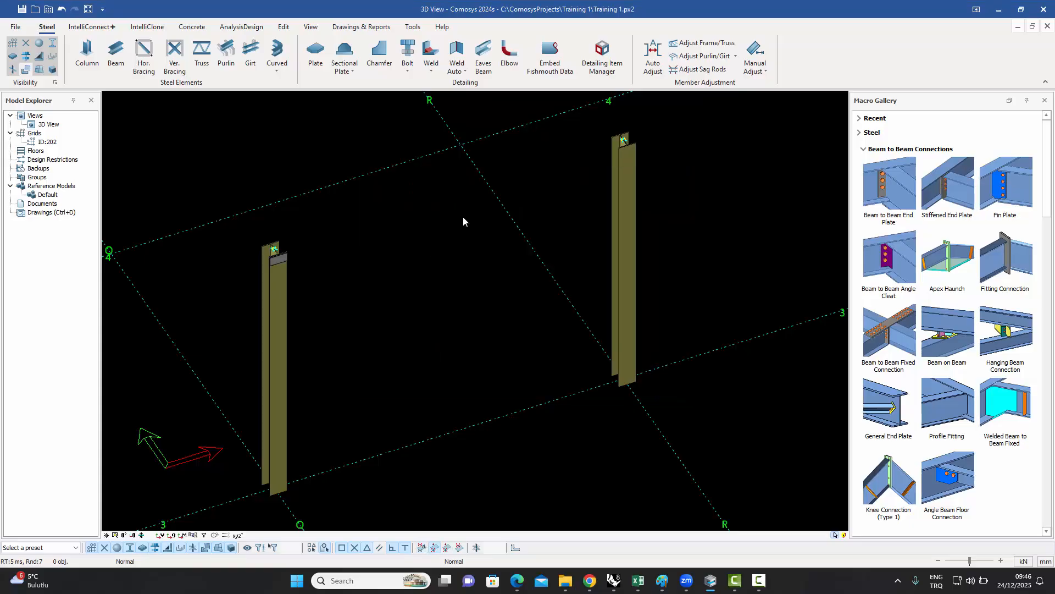
Create a beam with view projection by picking the top points of the columns at Q-3 and R-3.
left_click(114, 57)
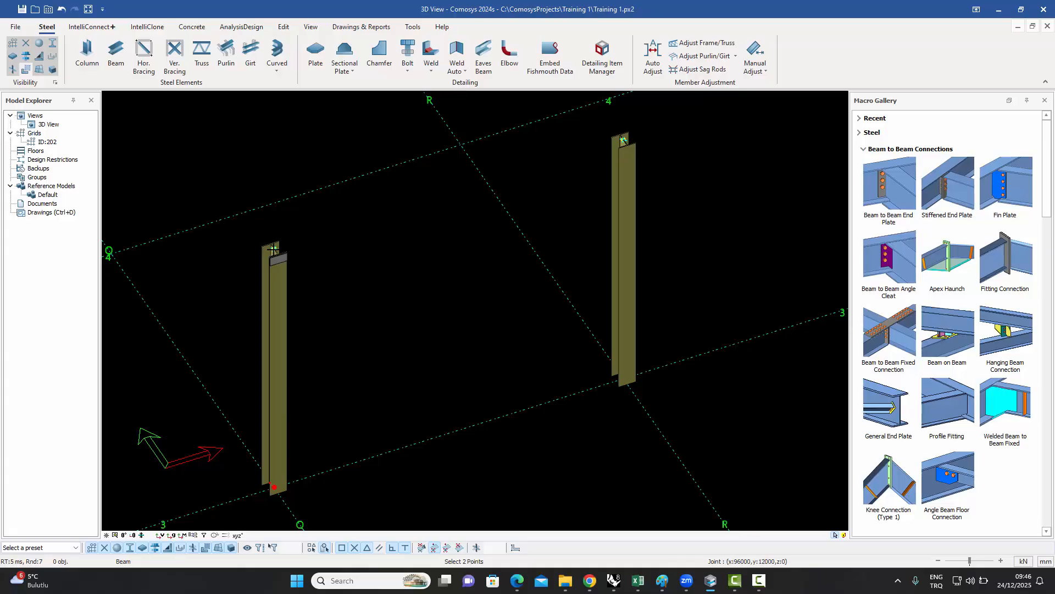
left_click(273, 249)
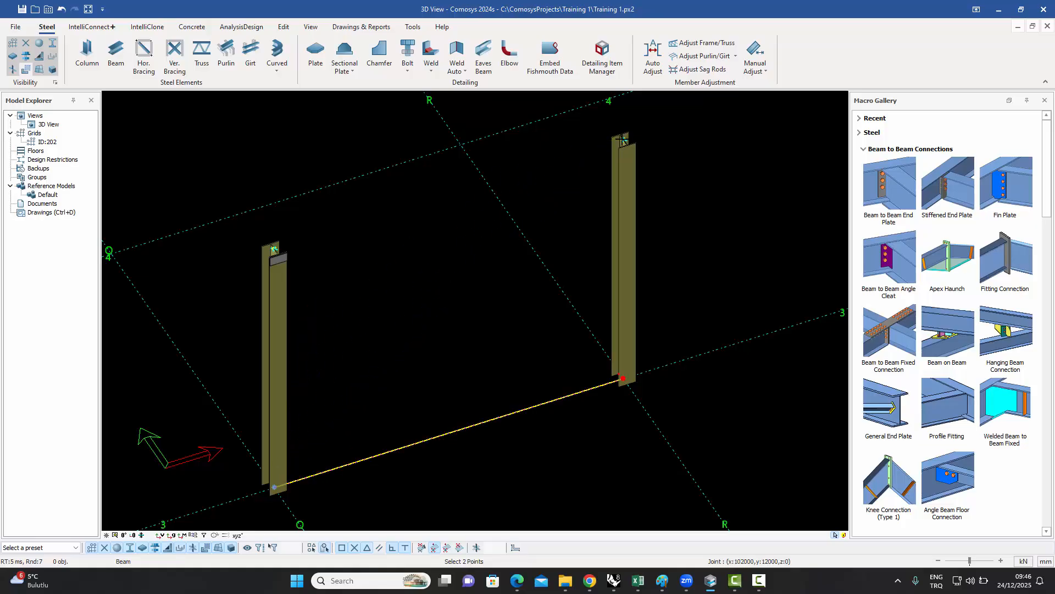
left_click(623, 140)
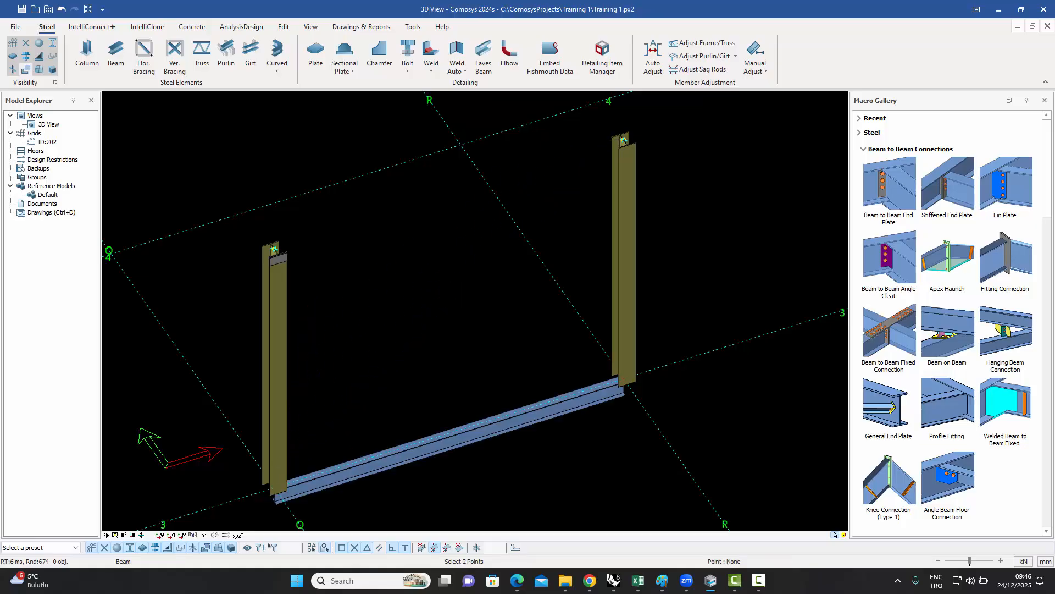
right_click(539, 135)
left_click(286, 247)
right_click(577, 133)
left_click(590, 137)
Set the projection option in the Auto Snap Settings back to auto and check the setting.
left_click(312, 547)
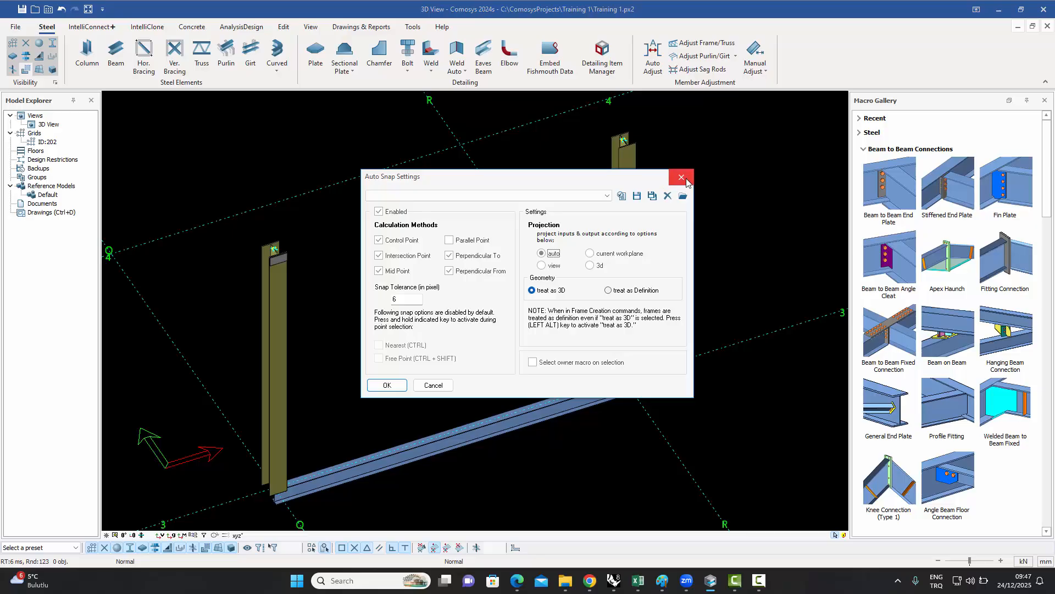
left_click(681, 177)
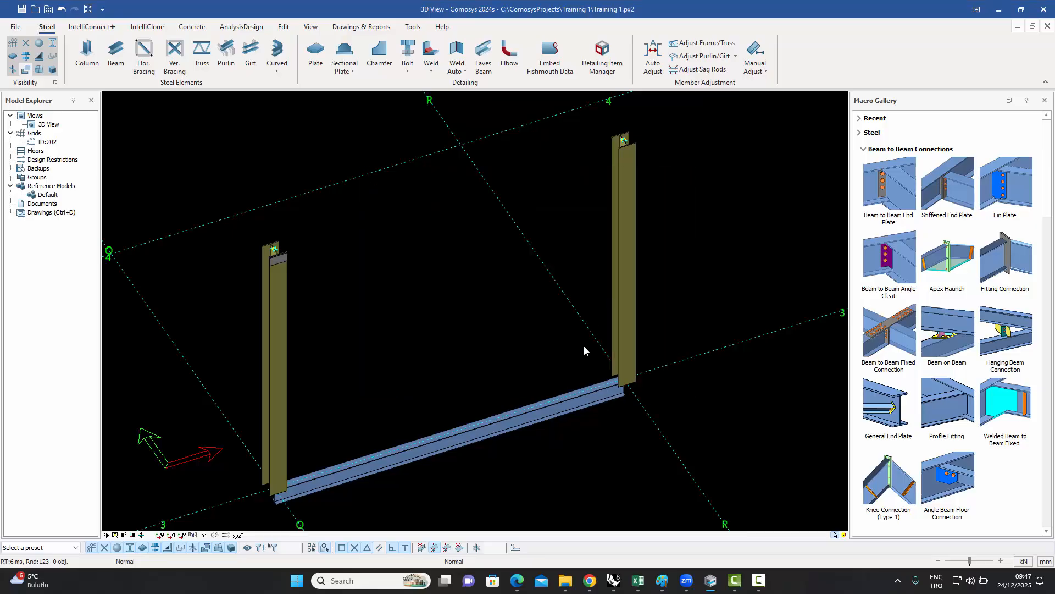
left_click(314, 547)
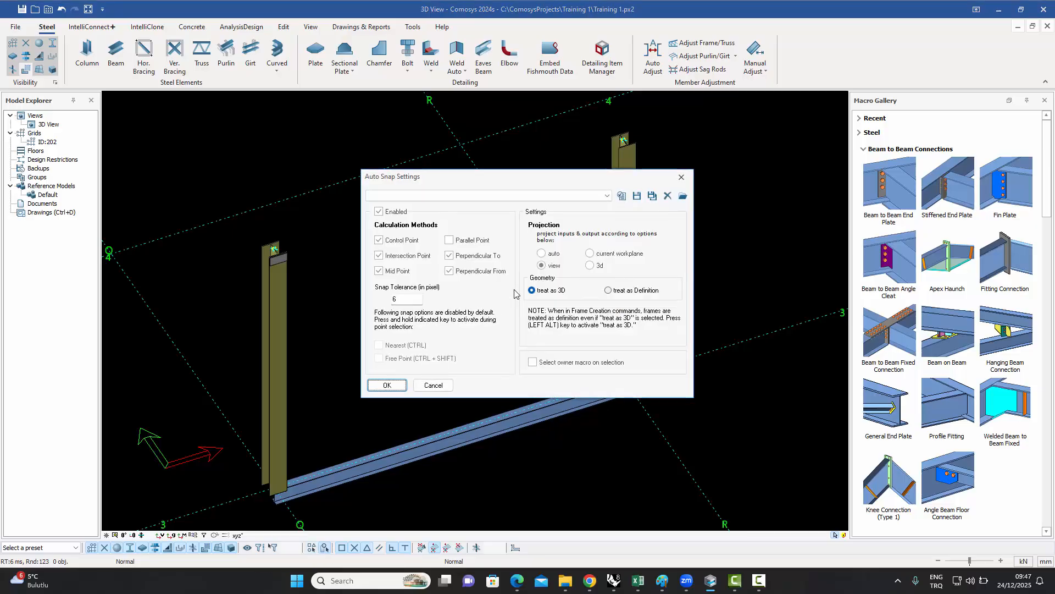
left_click(542, 254)
left_click(387, 386)
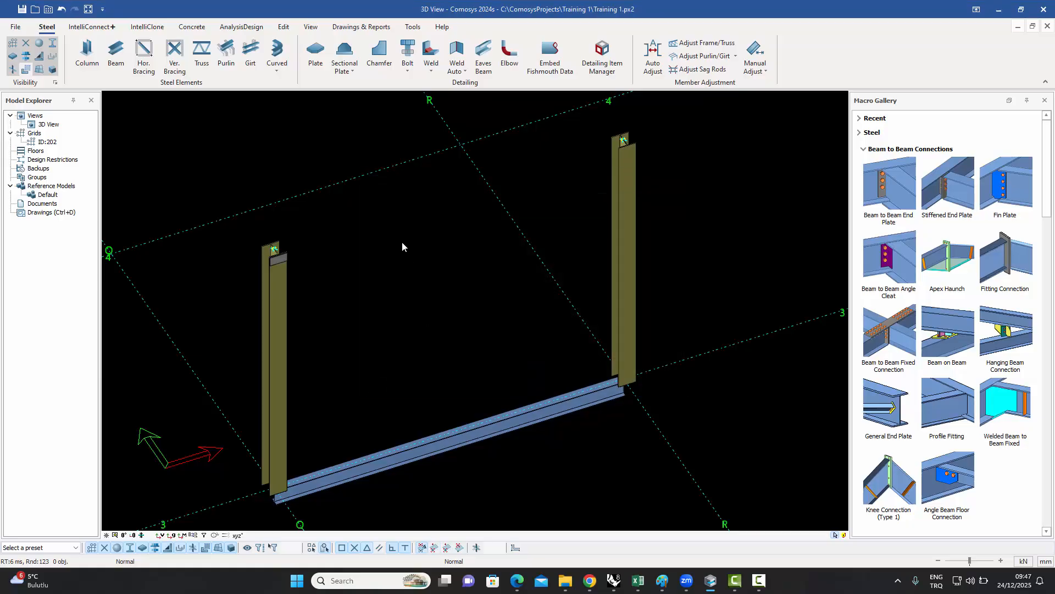
left_click(314, 548)
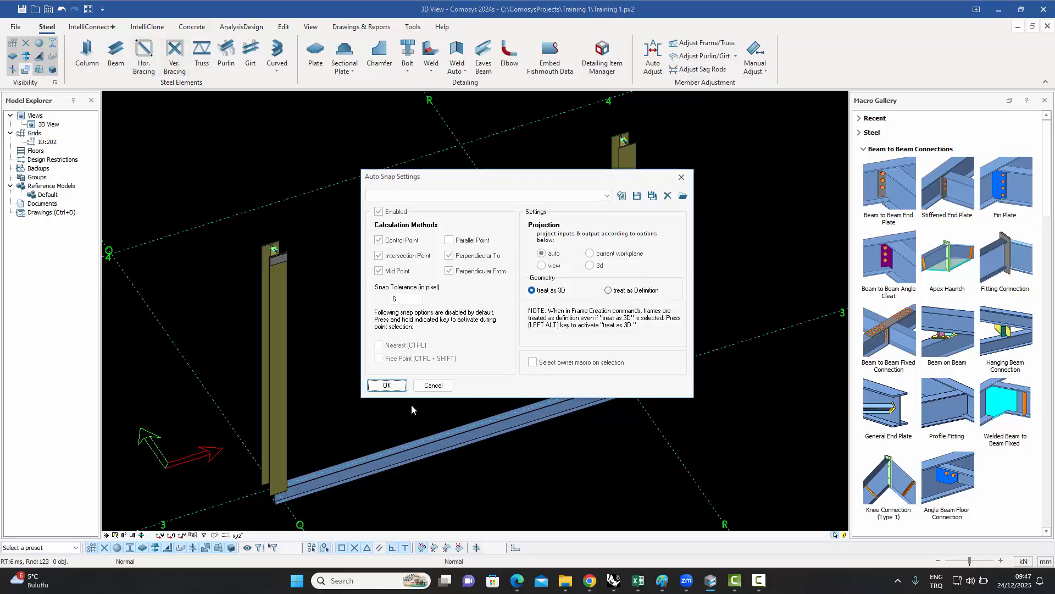
left_click(387, 386)
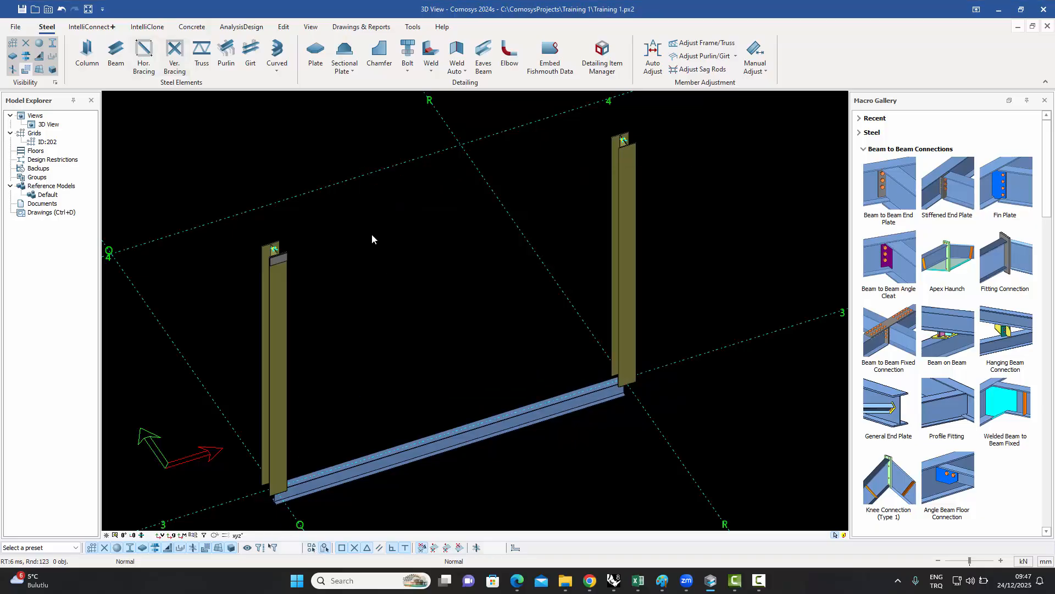
Create a beam with auto projection between the top points of the columns at Q-3 and R-3.
left_click(116, 54)
left_click(274, 249)
left_click(624, 140)
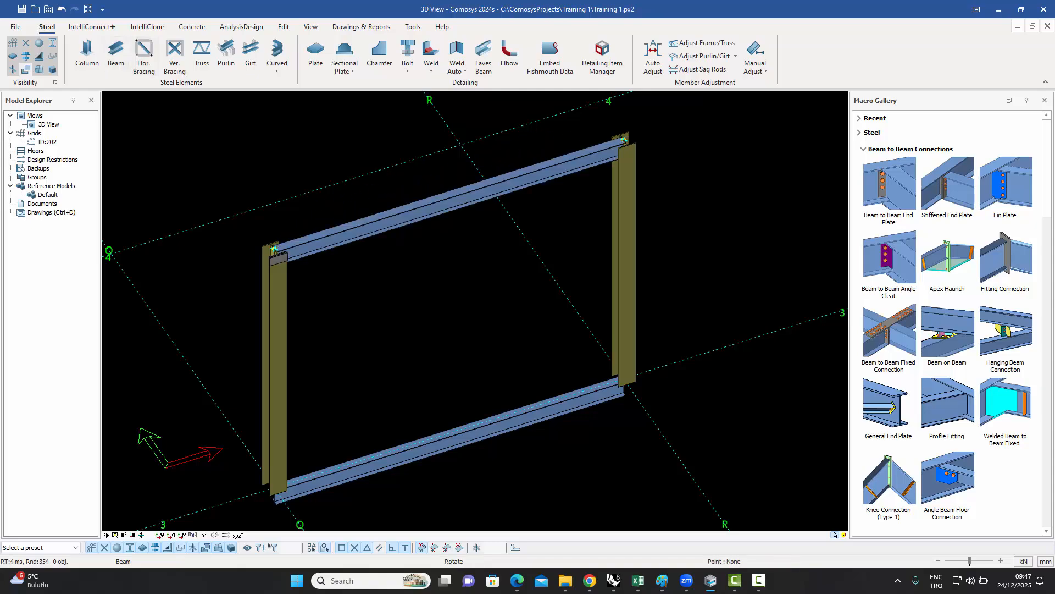
key("Escape")
Examine the view and 3d projection options in the Auto Snap Settings.
left_click(310, 549)
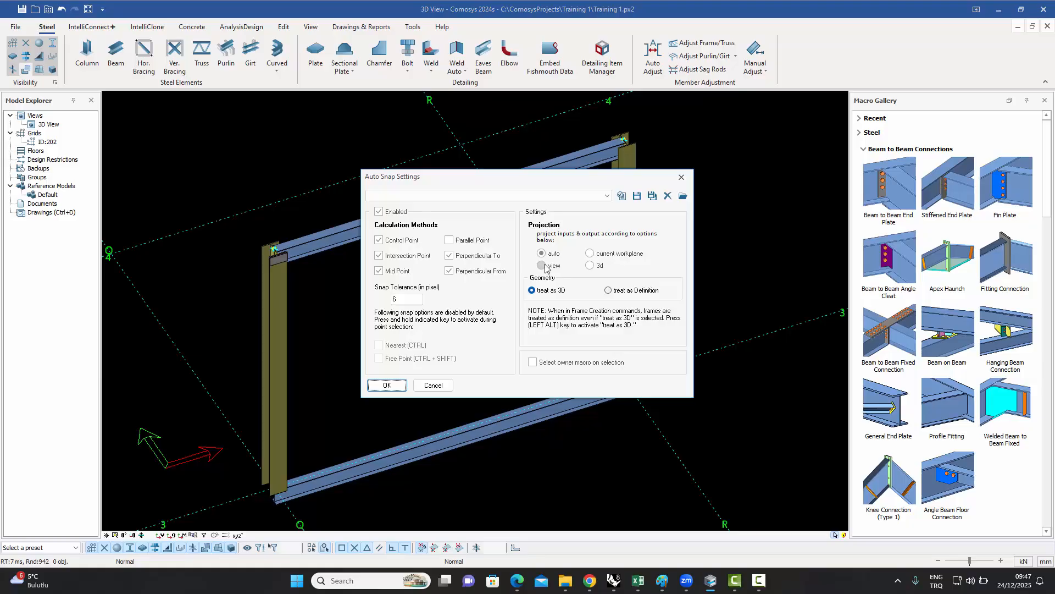
left_click(590, 267)
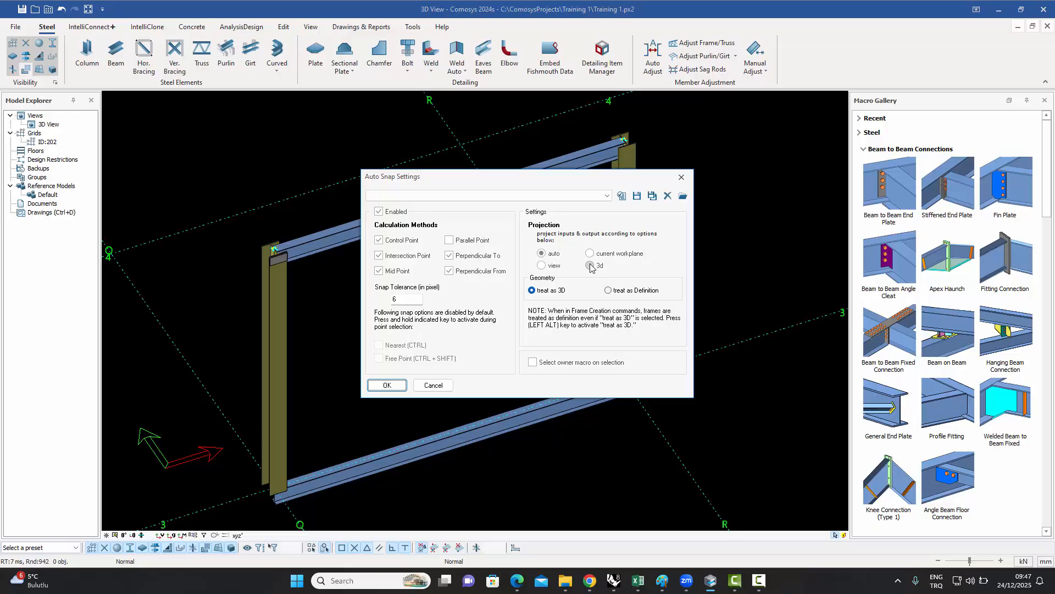